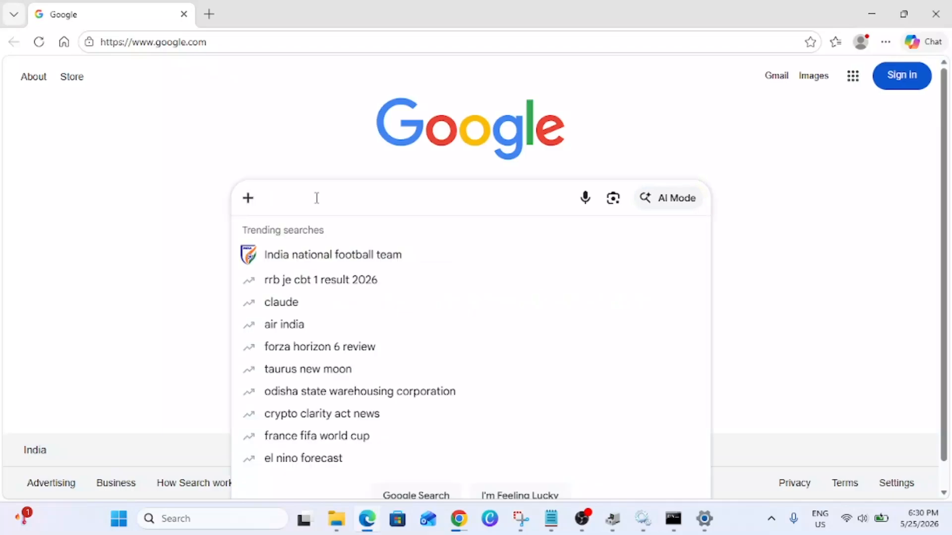
- Search Google for "windows 11 iso download" and open Microsoft's Download Windows 11 page
type("windows")
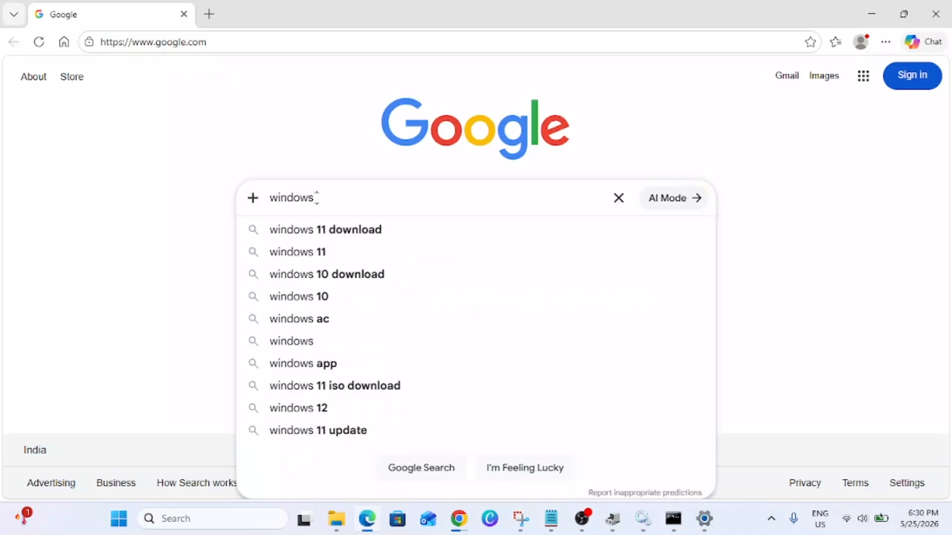
type(" 11 siso")
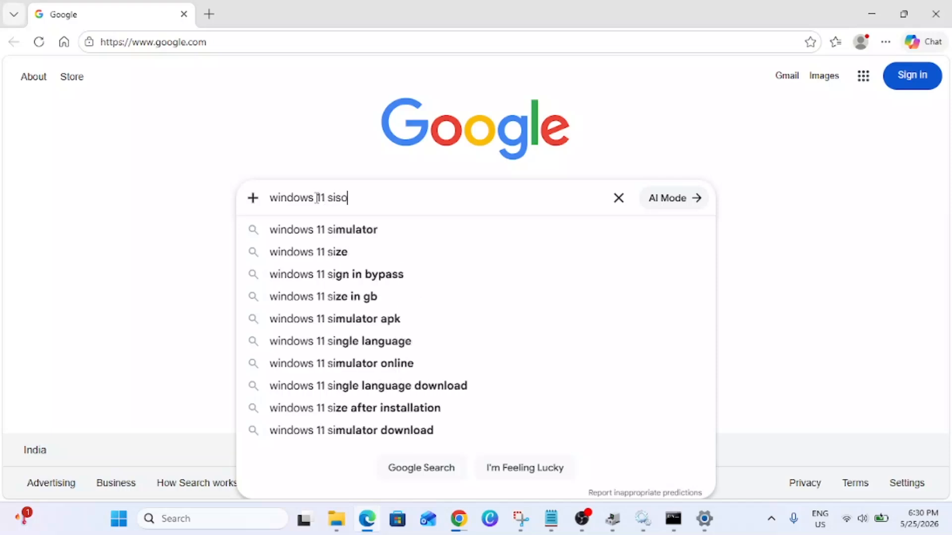
key("Down")
key("Return")
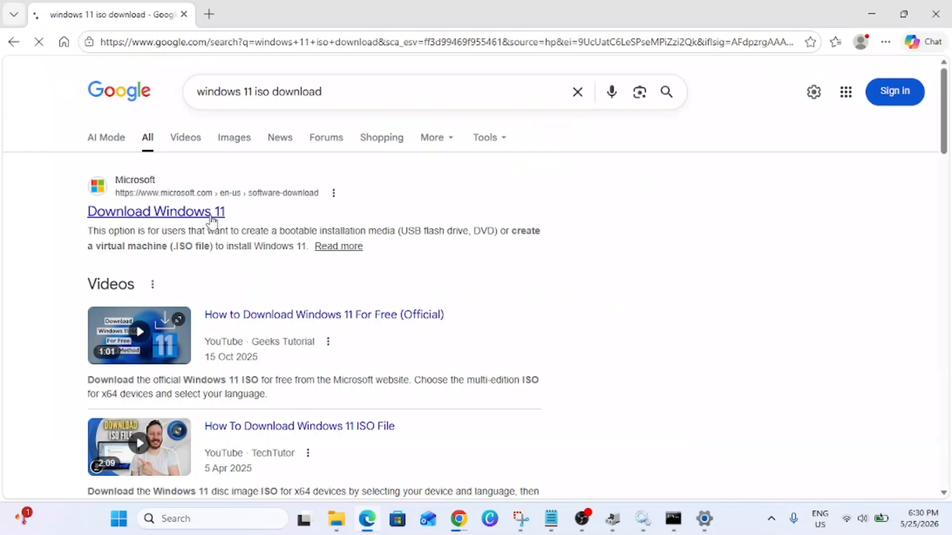
left_click(211, 217)
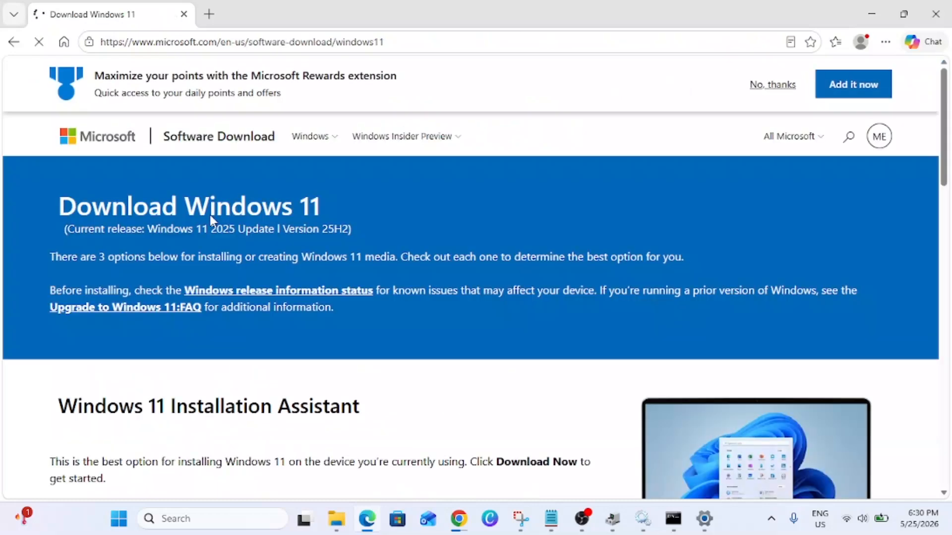
- Choose Windows 11 (multi-edition ISO for x64 devices) as the disk image download and confirm the choice
scroll(210, 216, "down", 10)
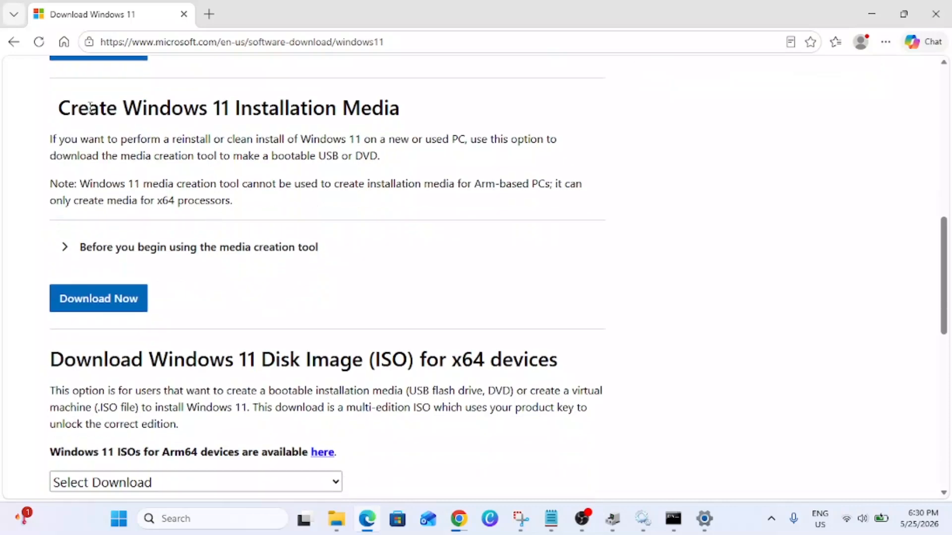
left_click_drag(90, 107, 382, 108)
scroll(319, 228, "down", 3)
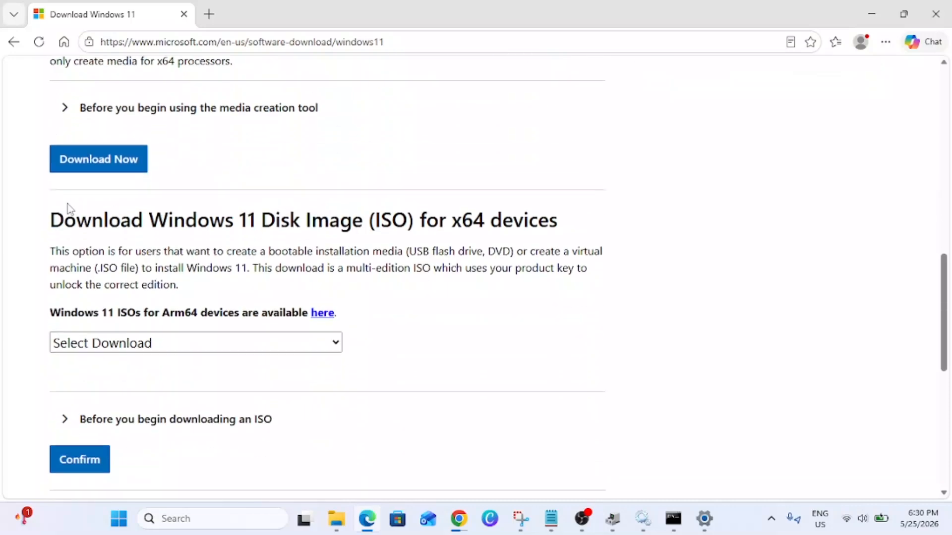
left_click_drag(56, 219, 502, 219)
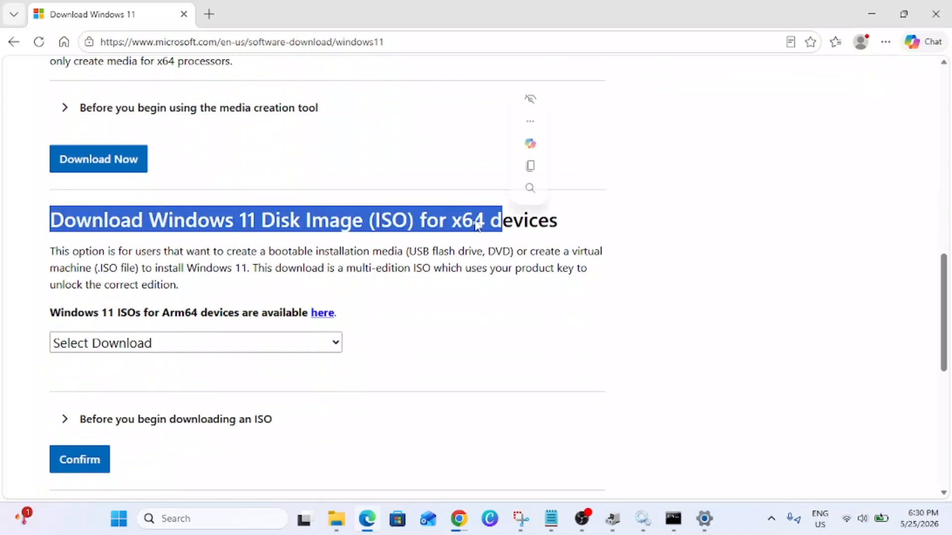
left_click(429, 210)
left_click(268, 340)
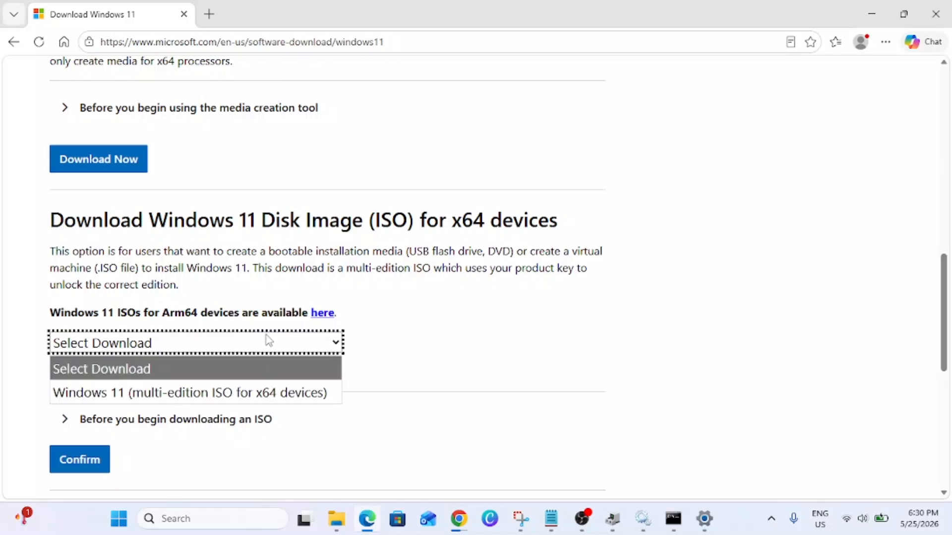
left_click(217, 394)
scroll(217, 397, "down", 3)
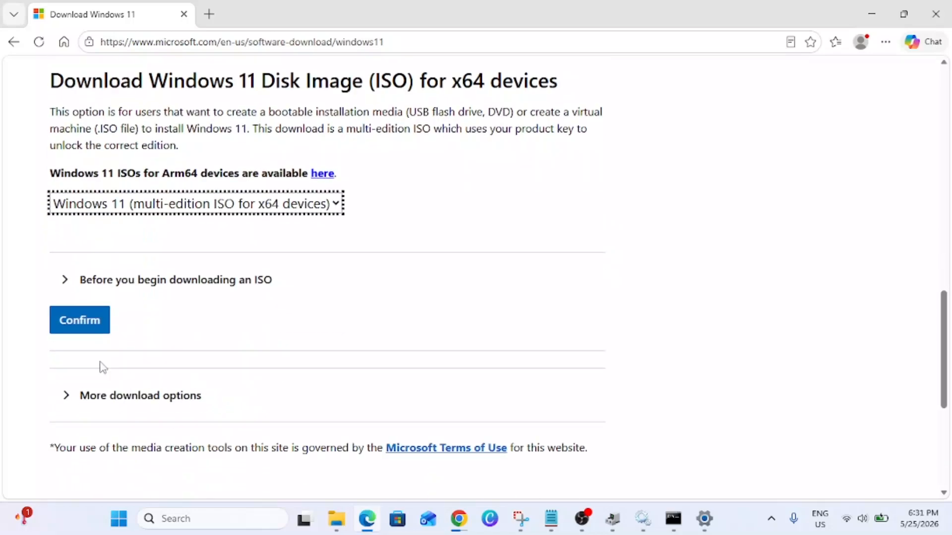
left_click(76, 341)
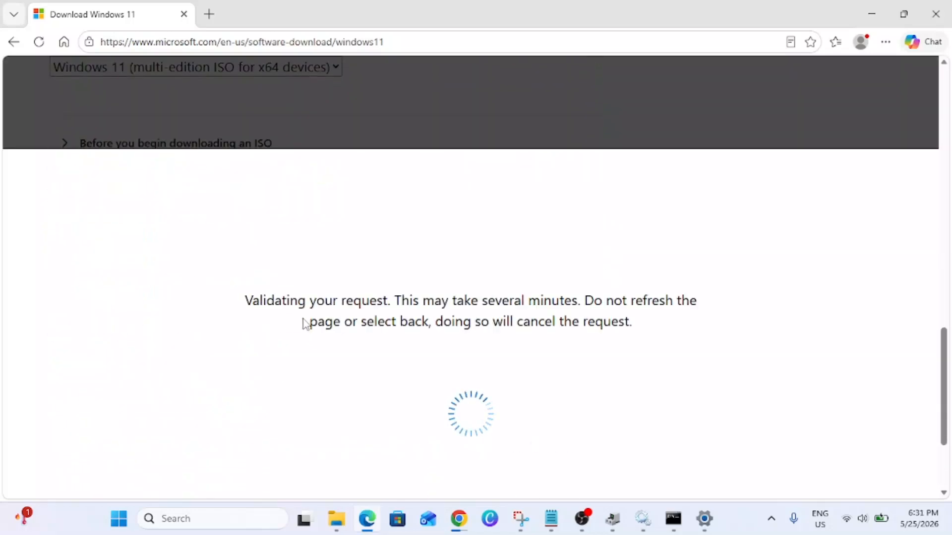
- Set the product language to English (United States) and confirm it
left_click(191, 325)
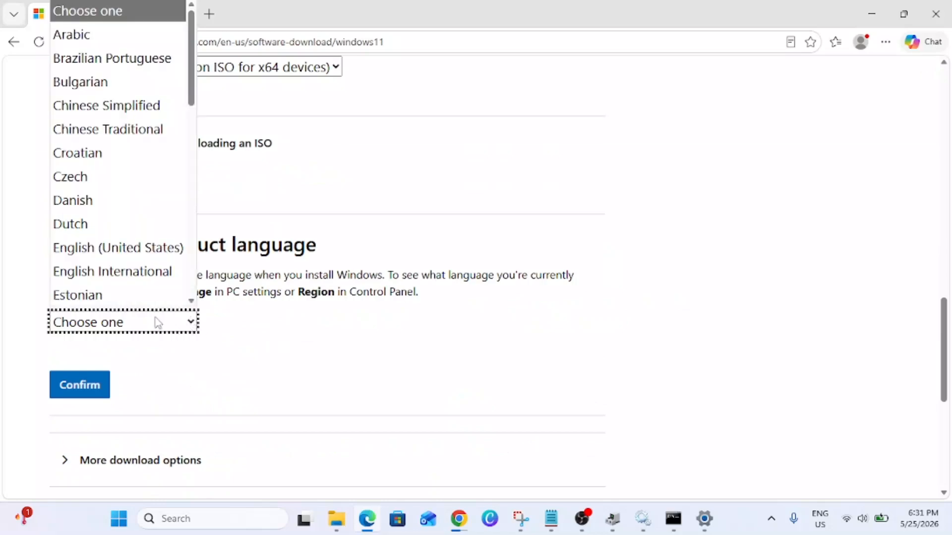
left_click(141, 250)
left_click(86, 377)
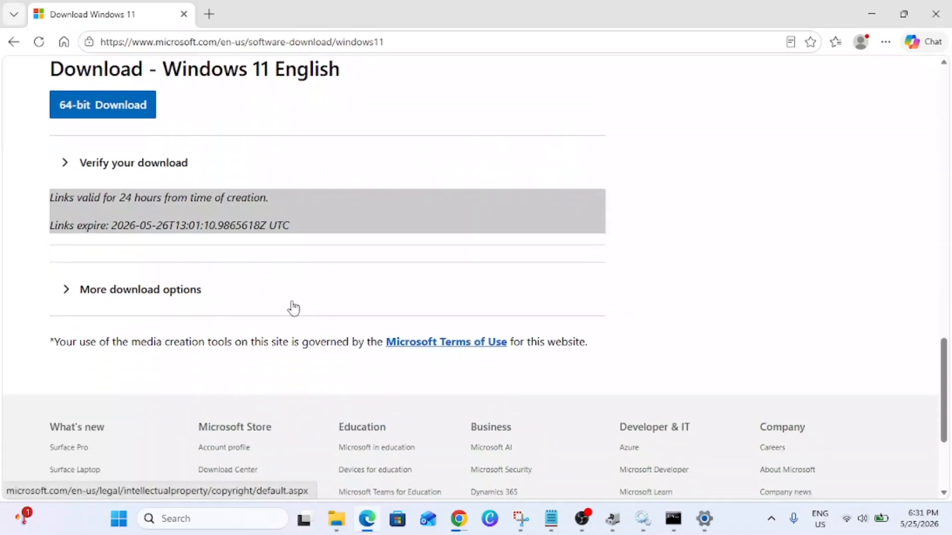
- Start the 64-bit Windows 11 English ISO download and pause it
scroll(293, 306, "up", 1)
left_click(107, 186)
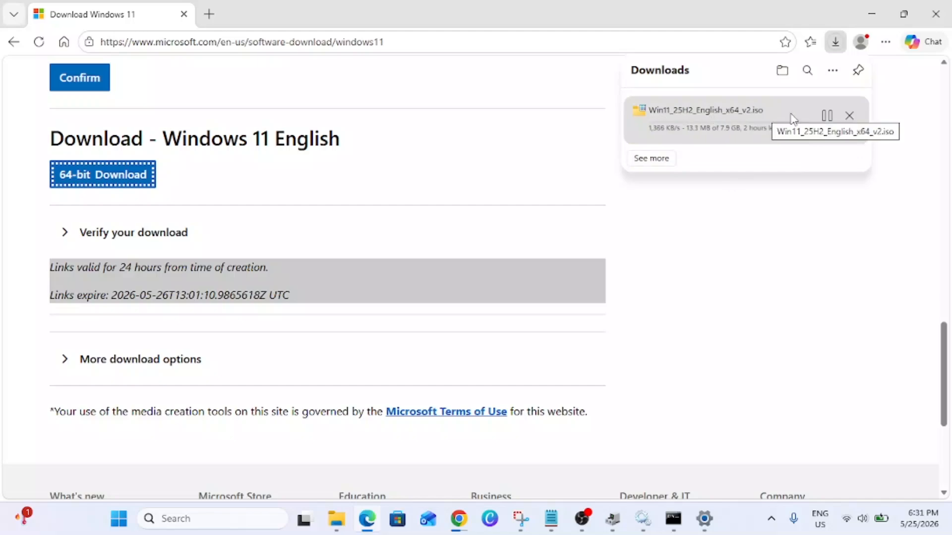
left_click(827, 121)
- Search for "virtualbox download" in a new browser tab and open Oracle VirtualBox's Downloads page
left_click(209, 15)
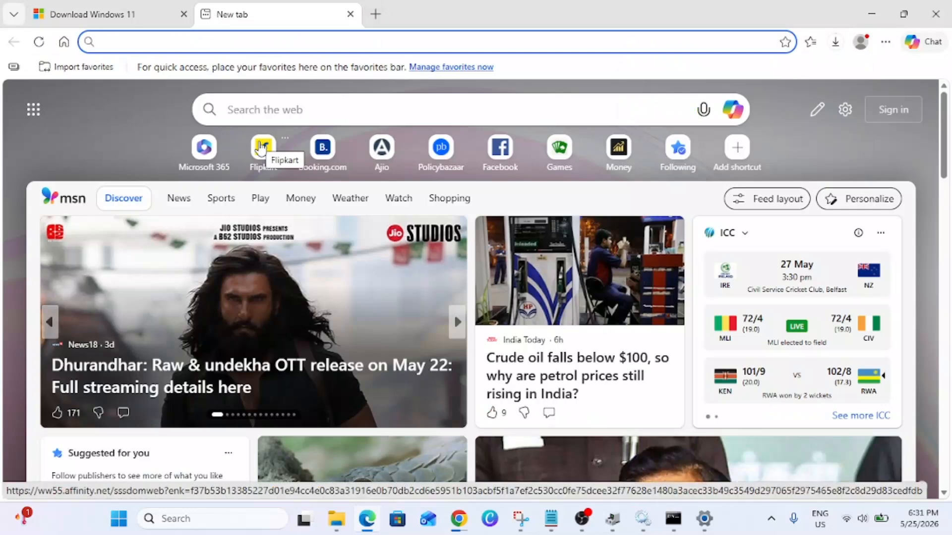
type("vi")
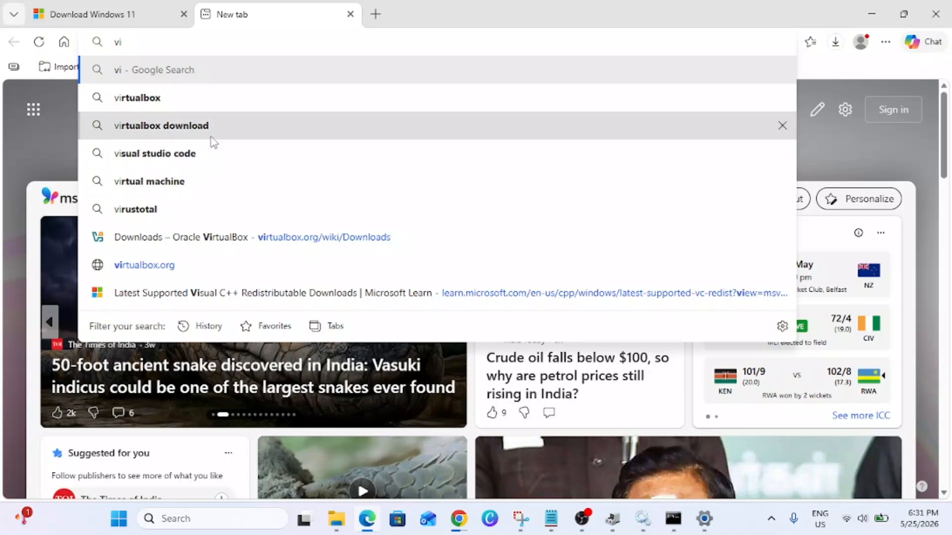
left_click(183, 137)
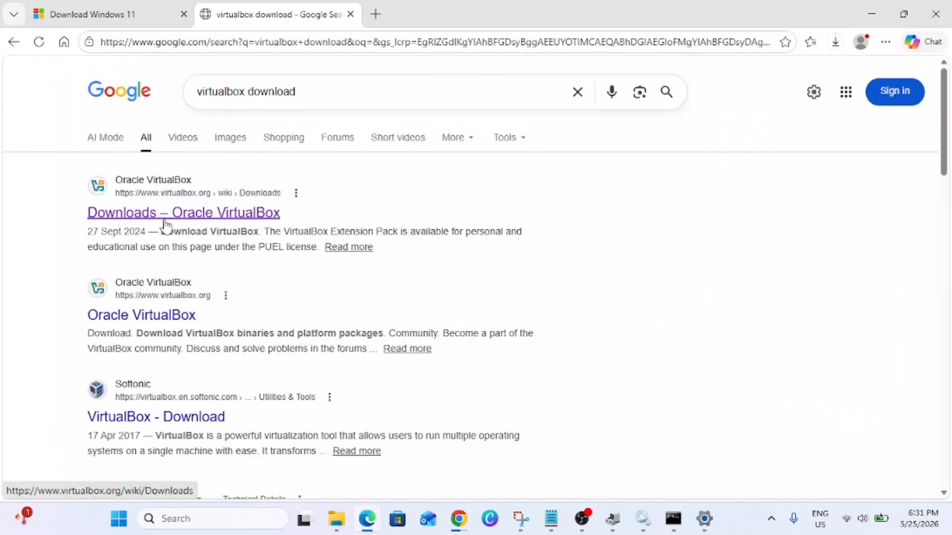
left_click(178, 217)
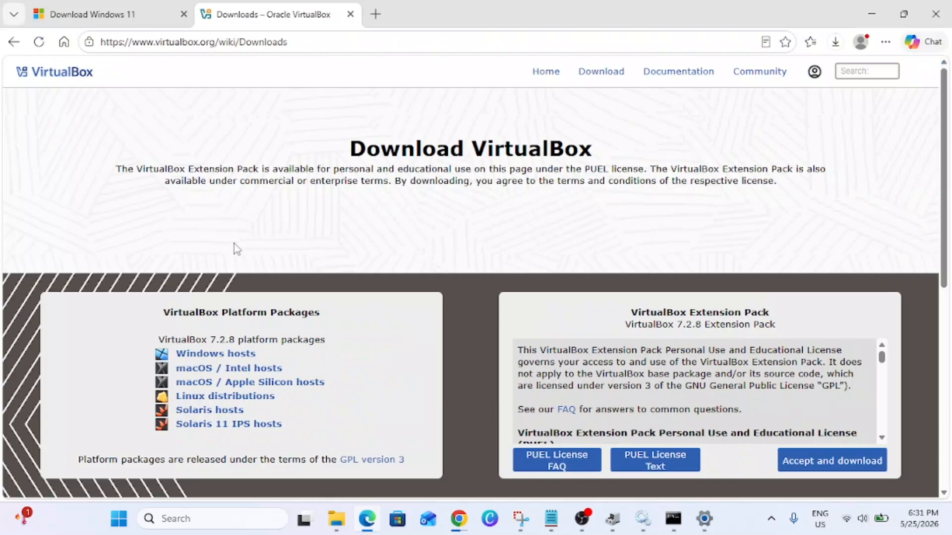
- Download the VirtualBox 7.2.8 platform package for Windows hosts and the VirtualBox 7.2.8 Extension Pack
scroll(233, 242, "down", 1)
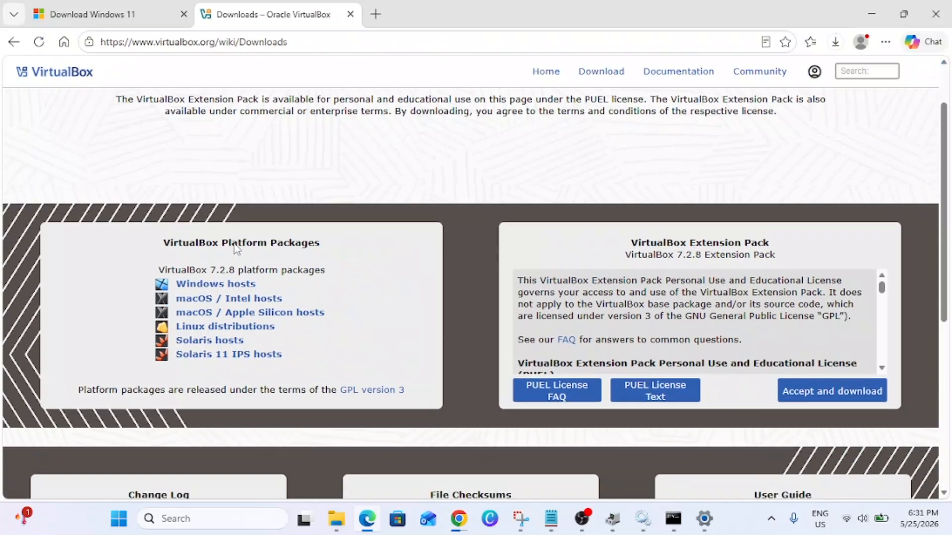
left_click(246, 286)
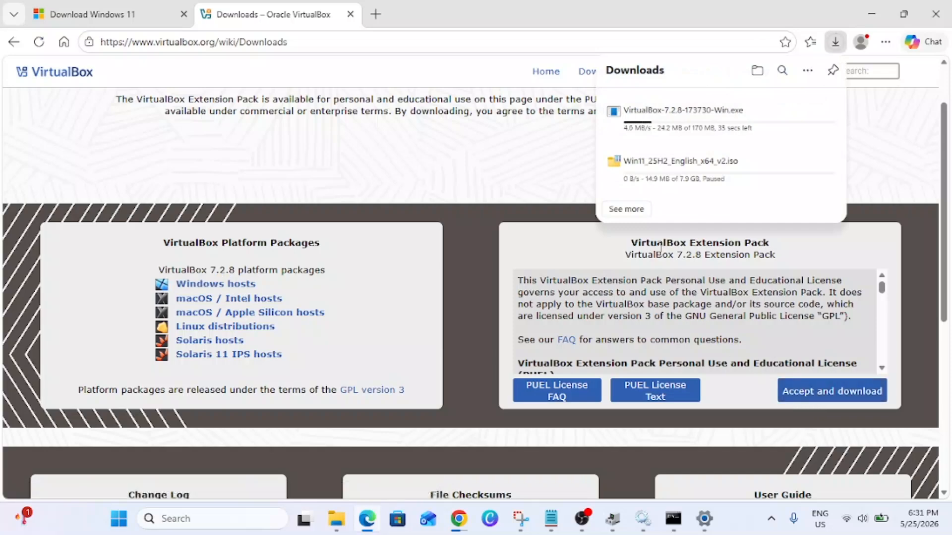
left_click(818, 400)
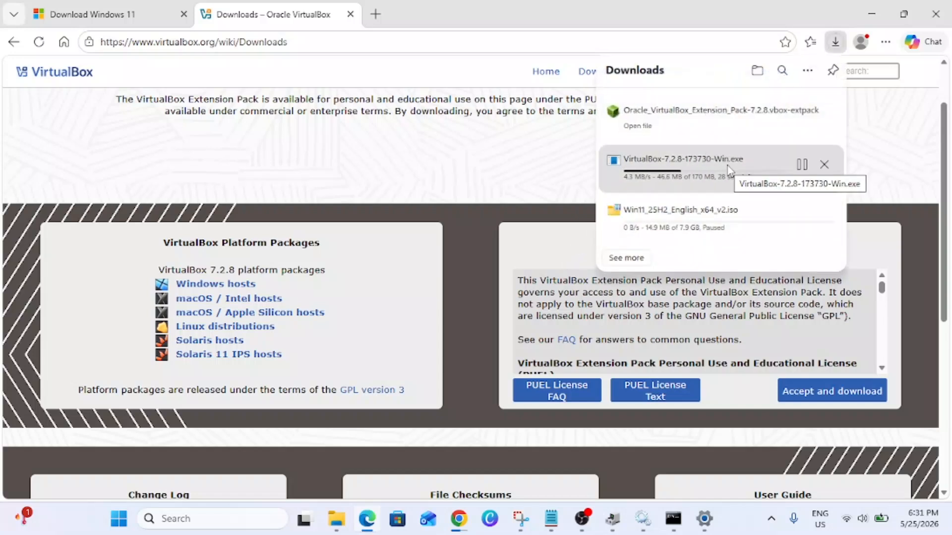
- Search for "c++ 2019 redistributable" in a new browser tab and open Microsoft Learn's Visual C++ Redistributable downloads page
left_click(376, 14)
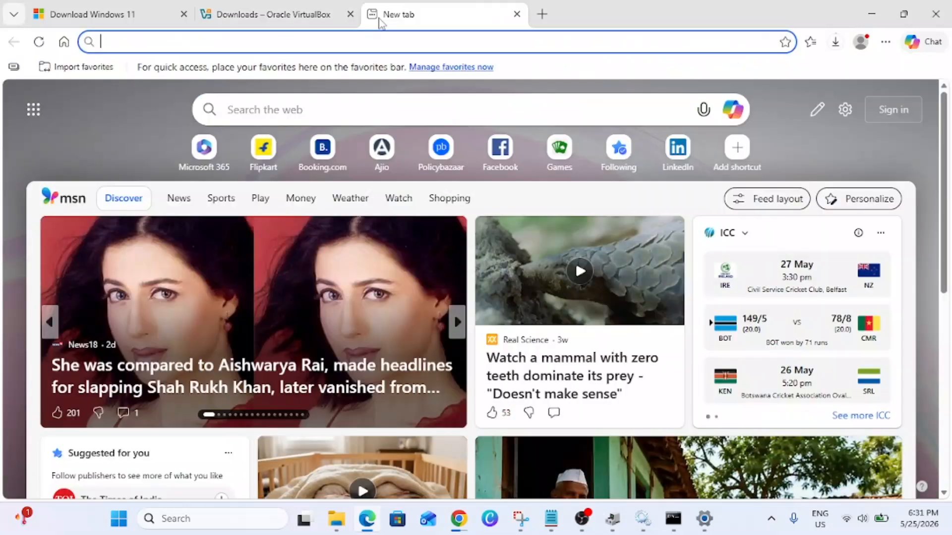
type("c++")
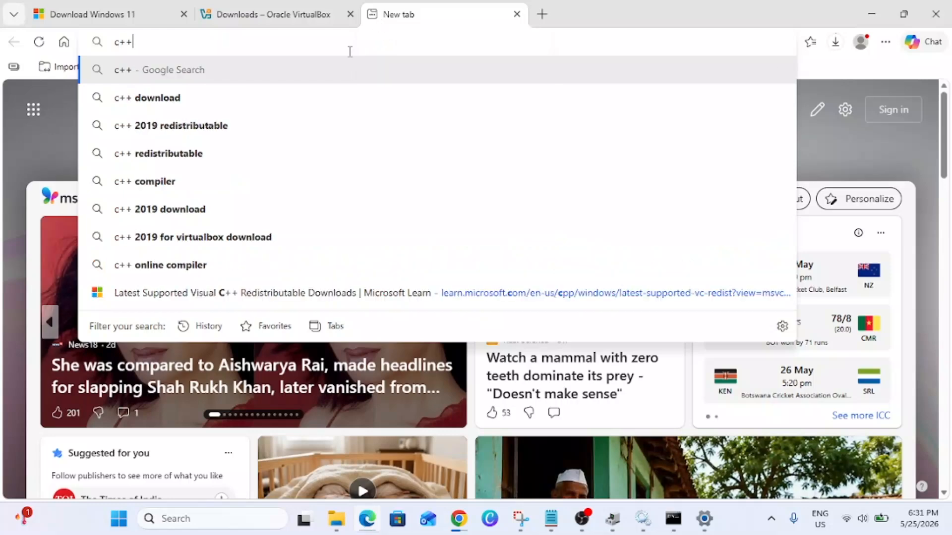
left_click(210, 126)
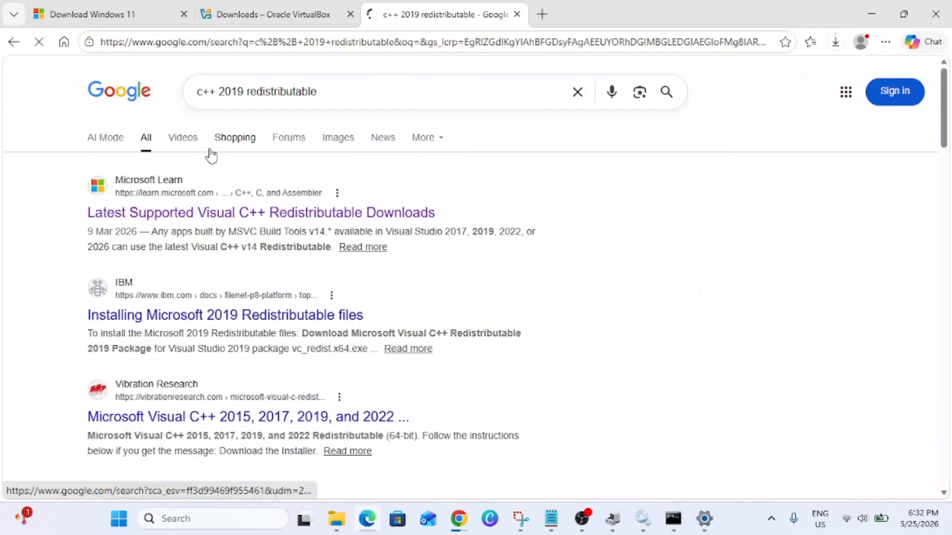
left_click(226, 218)
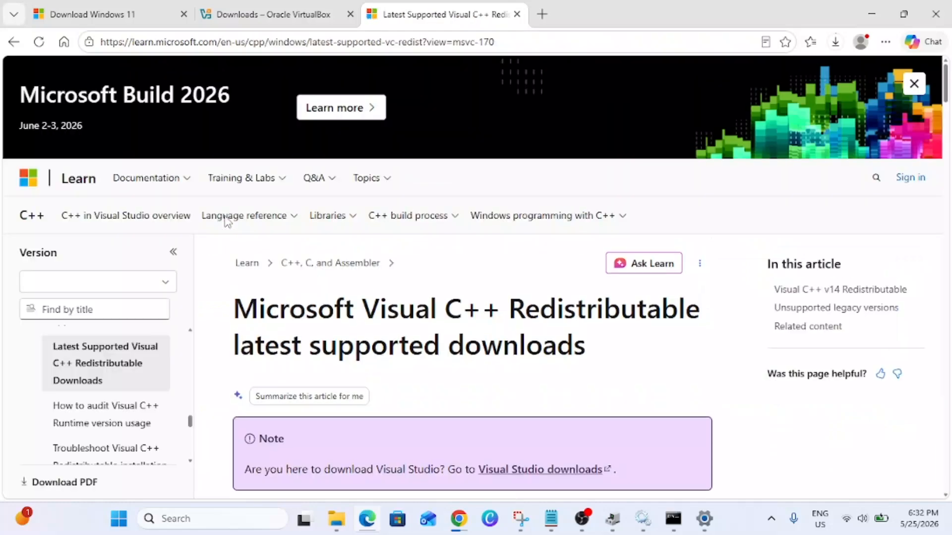
- Download the X64 installer of the latest supported Visual C++ Redistributable version
scroll(267, 226, "down", 3)
scroll(272, 225, "down", 3)
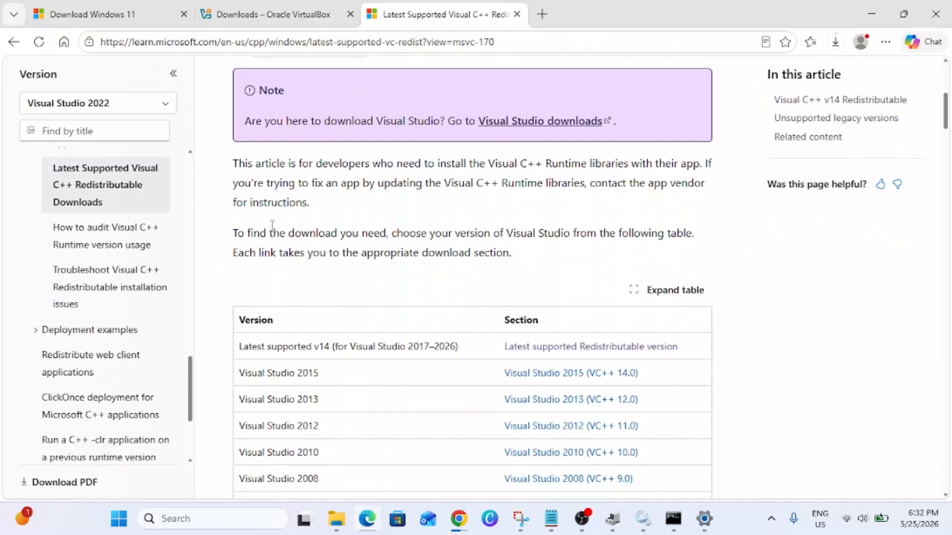
left_click(567, 347)
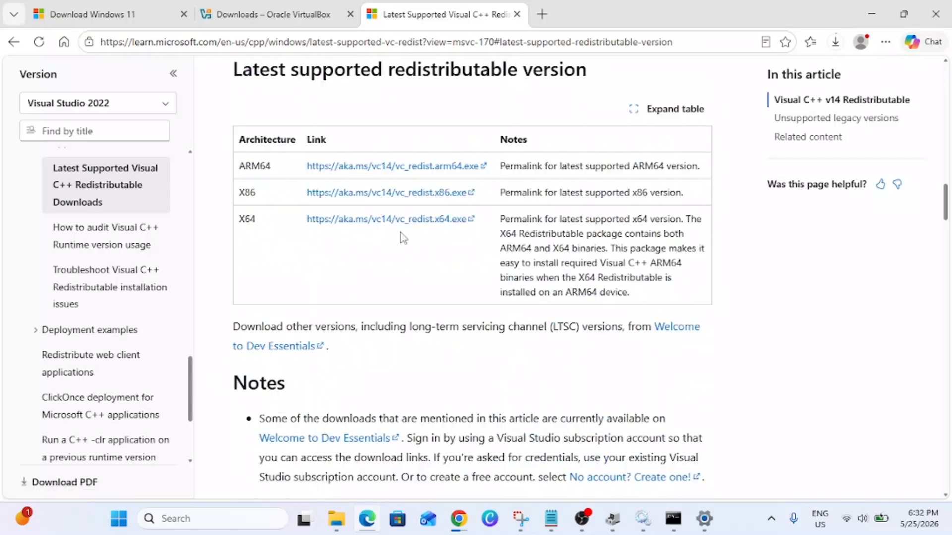
left_click(362, 224)
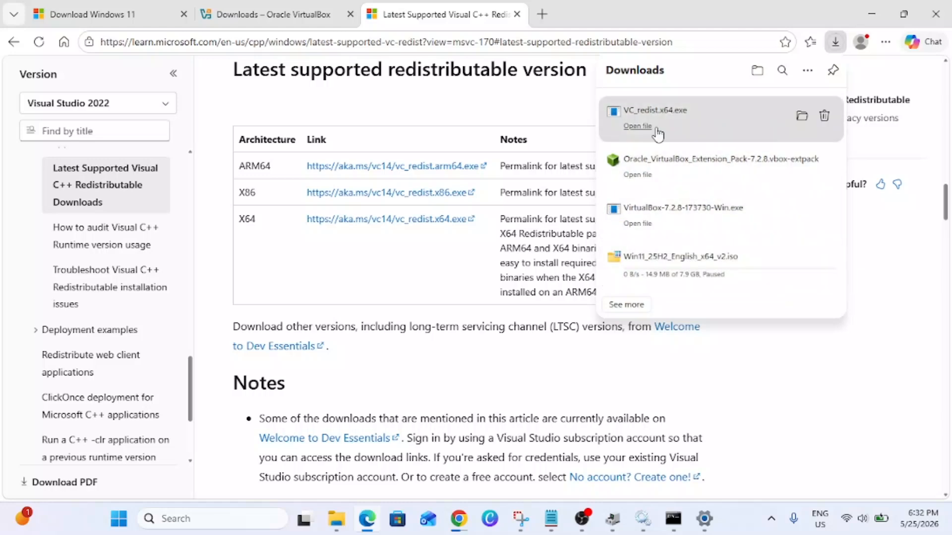
- Close the browser despite the unfinished download and open the Downloads folder in a maximized File Explorer window
left_click(935, 14)
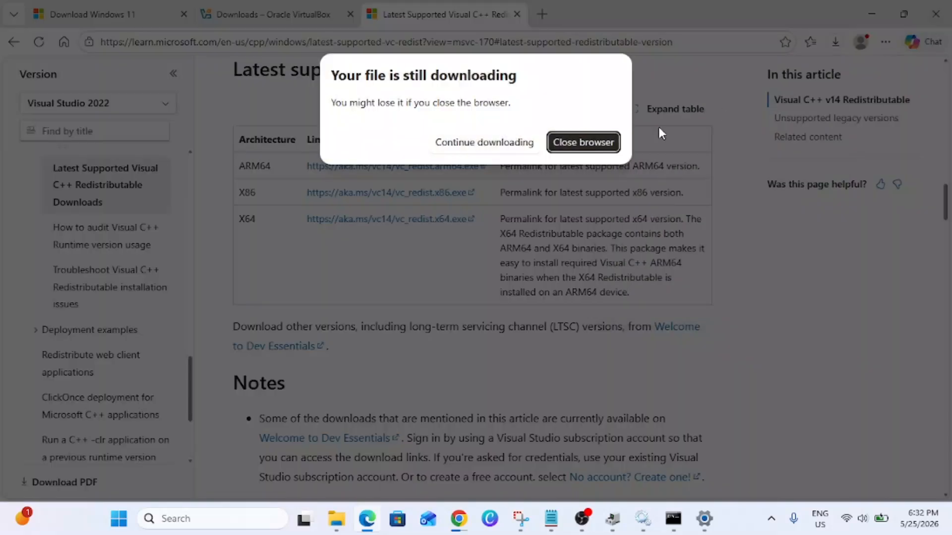
left_click(586, 141)
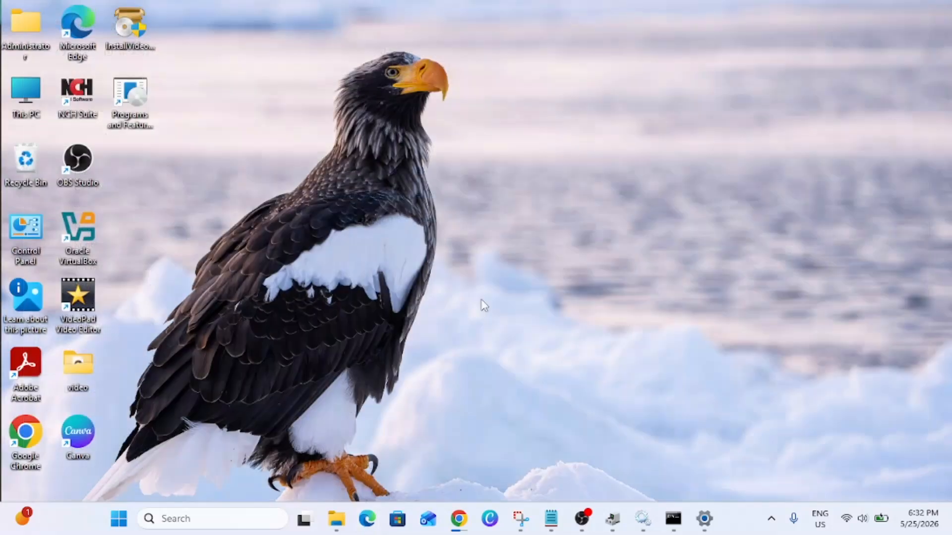
left_click(337, 518)
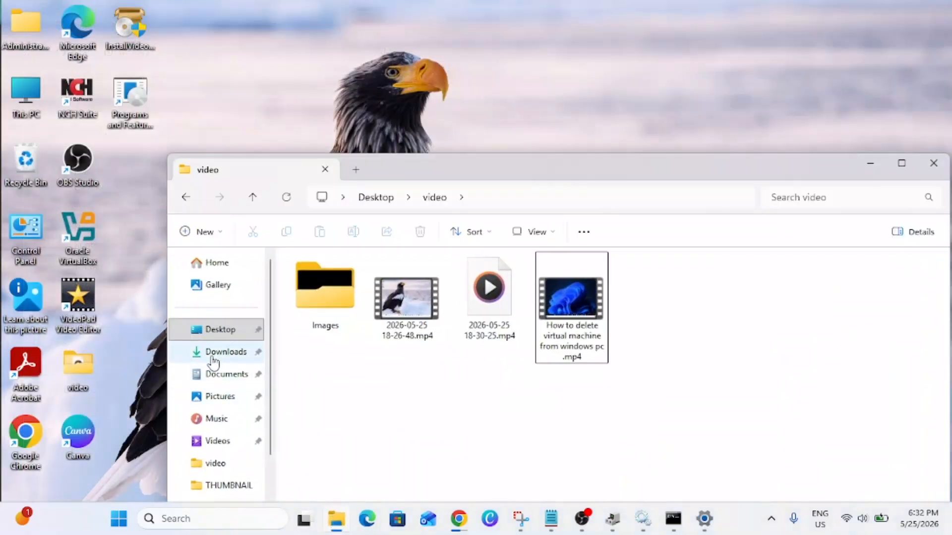
left_click(218, 353)
left_click(901, 164)
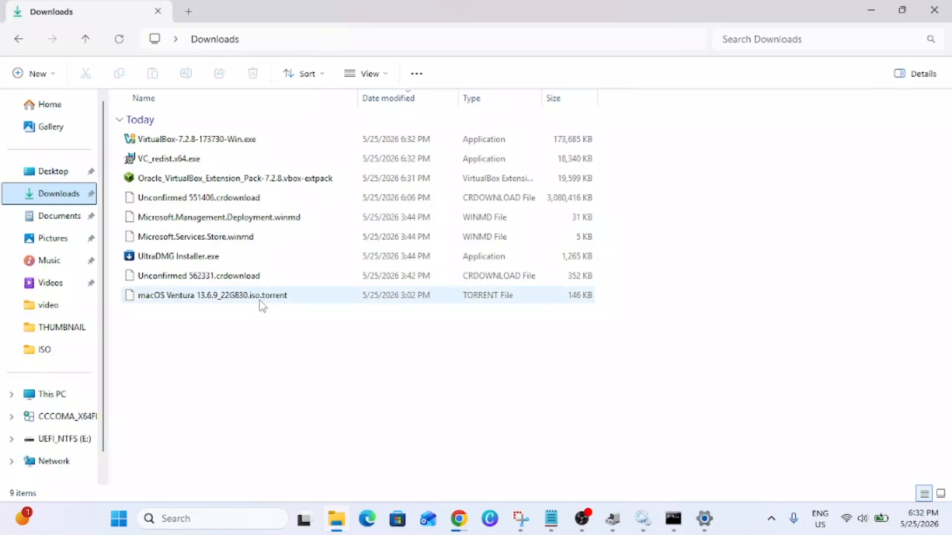
double_click(240, 143)
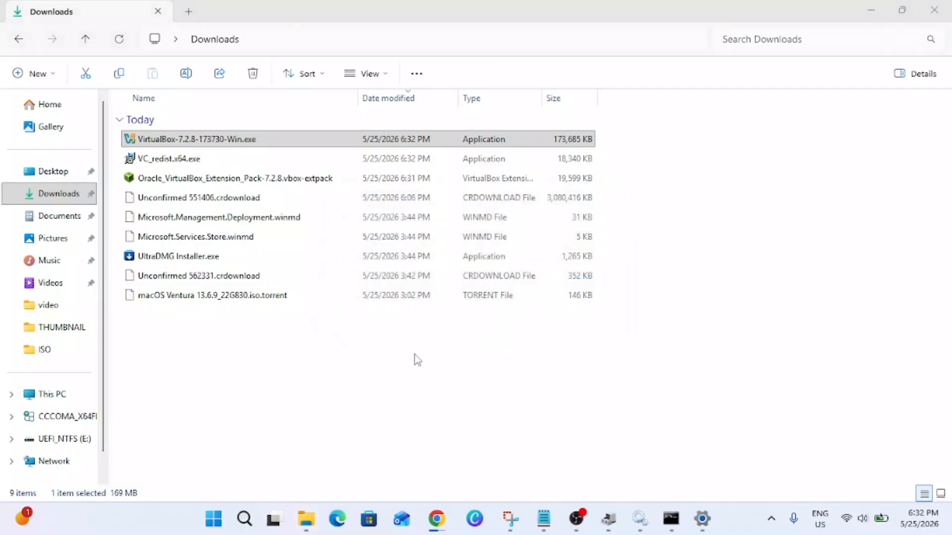
left_click(550, 367)
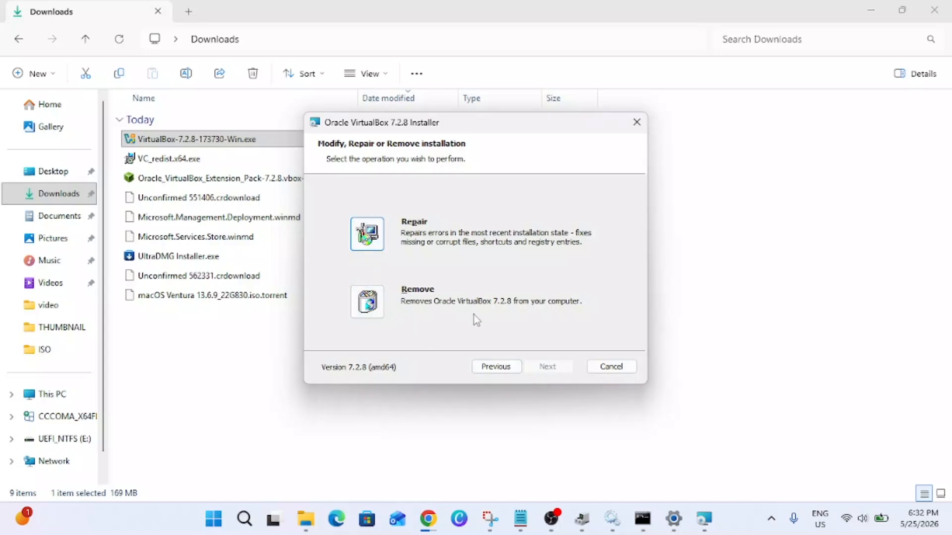
left_click(367, 233)
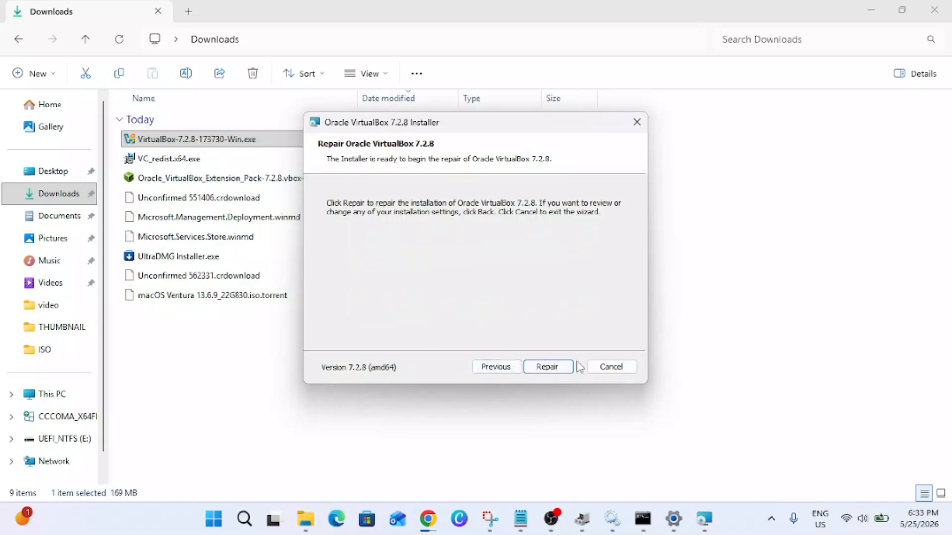
left_click(496, 370)
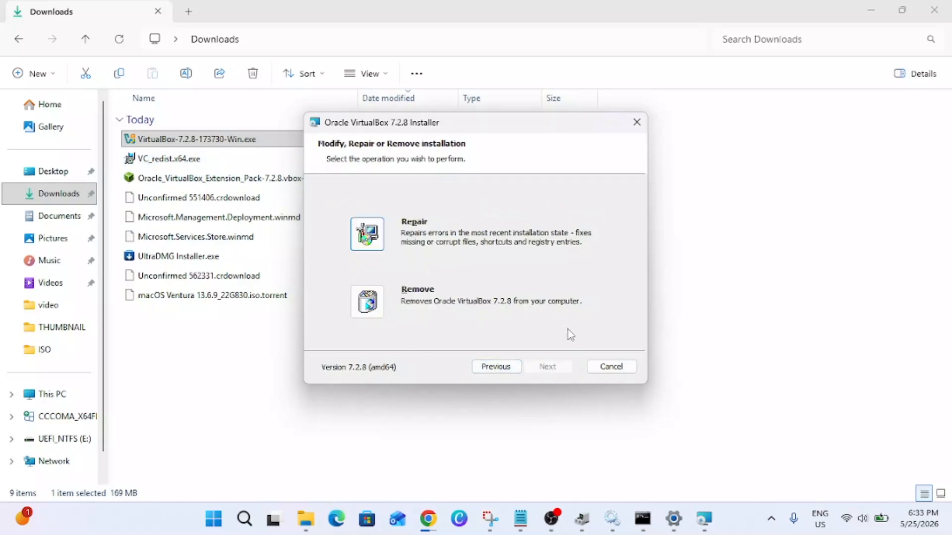
left_click(609, 371)
left_click(453, 280)
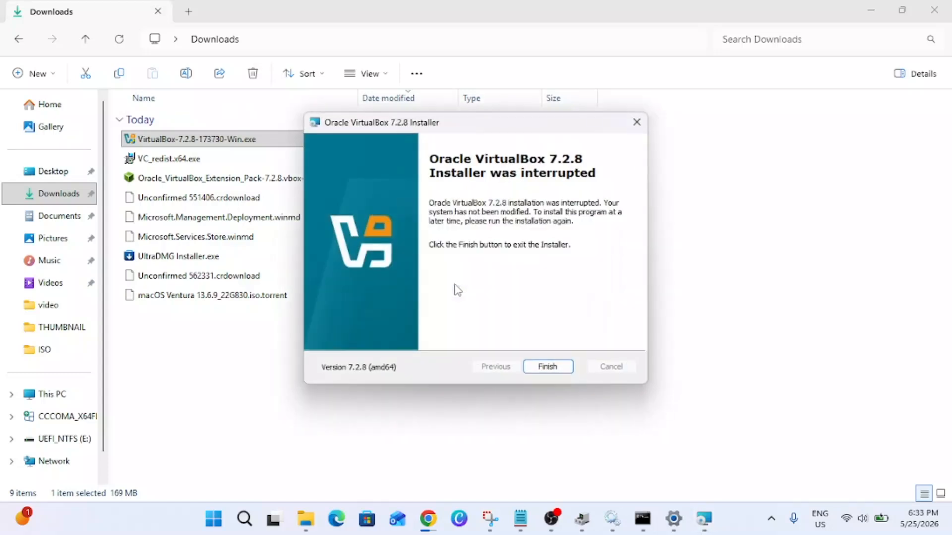
left_click(561, 372)
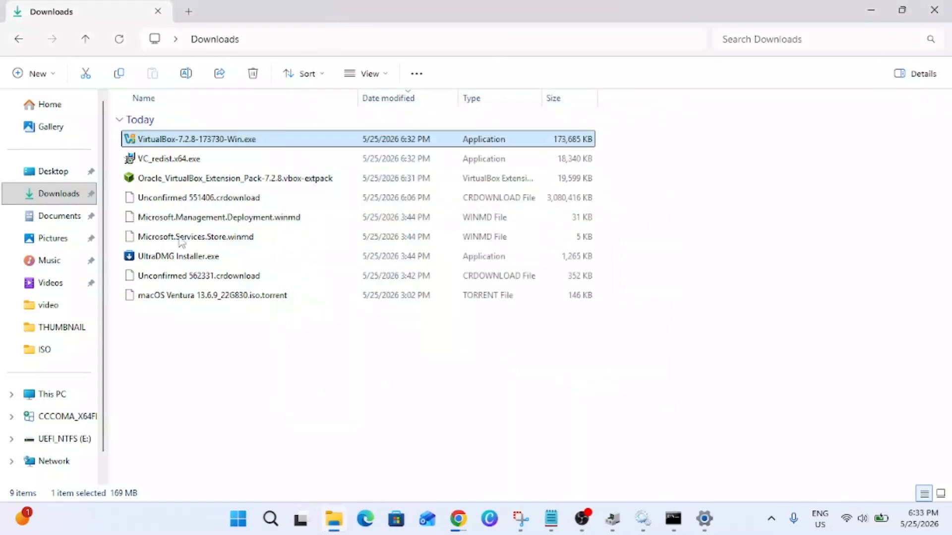
- Point out VC_redist.x64.exe and the VirtualBox Extension Pack in Downloads, and Win11_25H2_English_x64.iso in the ISO folder
left_click(192, 166)
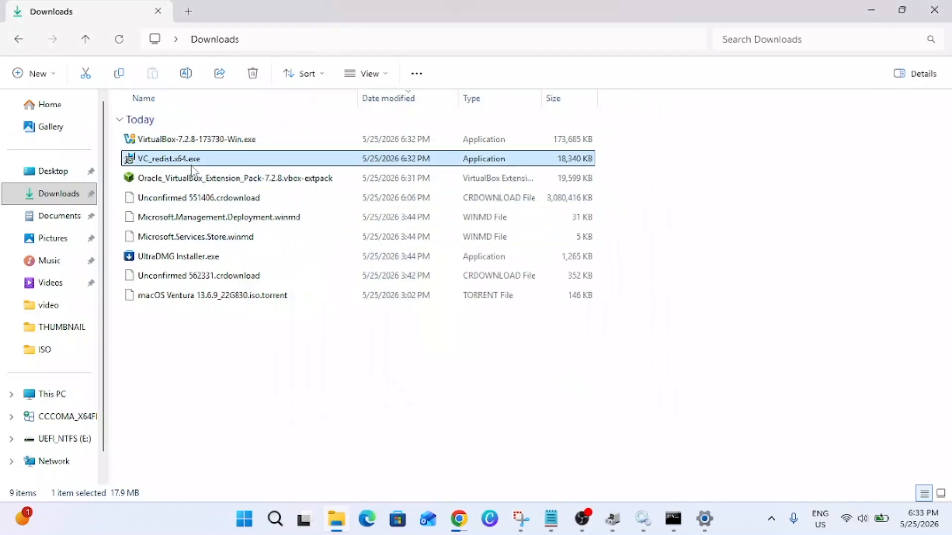
left_click(232, 184)
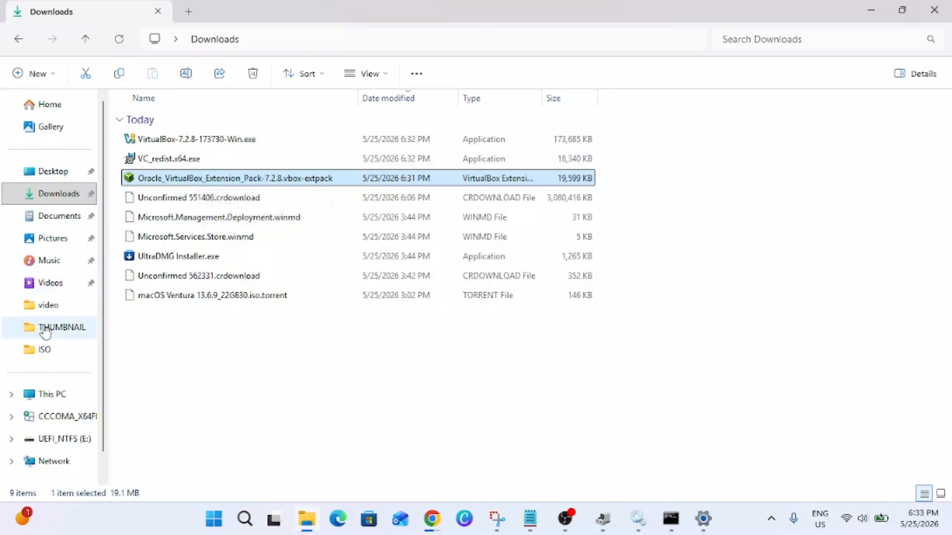
left_click(45, 350)
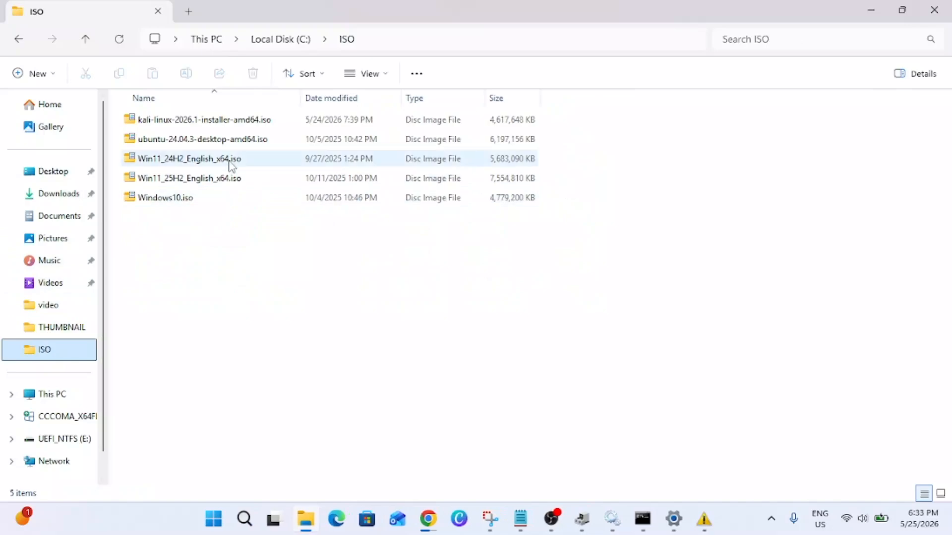
left_click(208, 178)
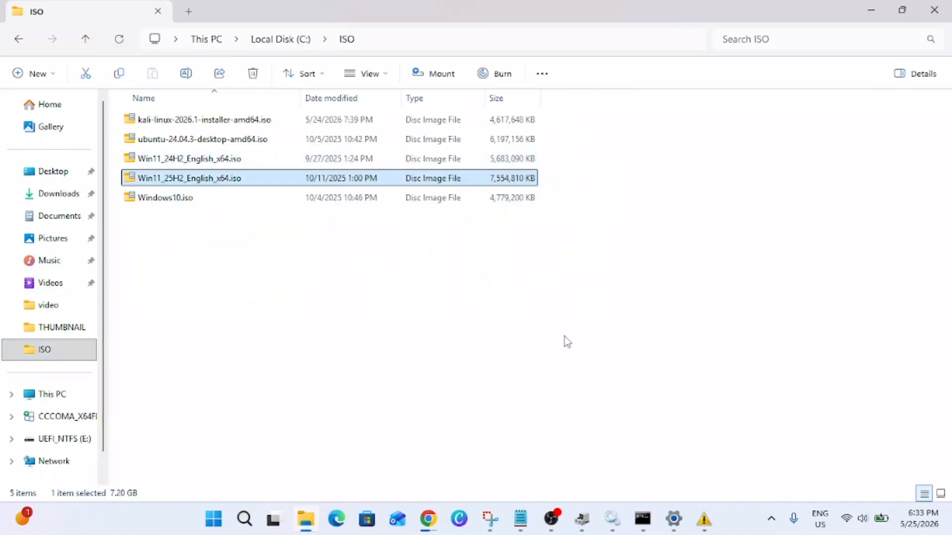
- Close the Program Compatibility Assistant and minimize File Explorer to reveal the desktop
left_click(703, 517)
left_click(419, 29)
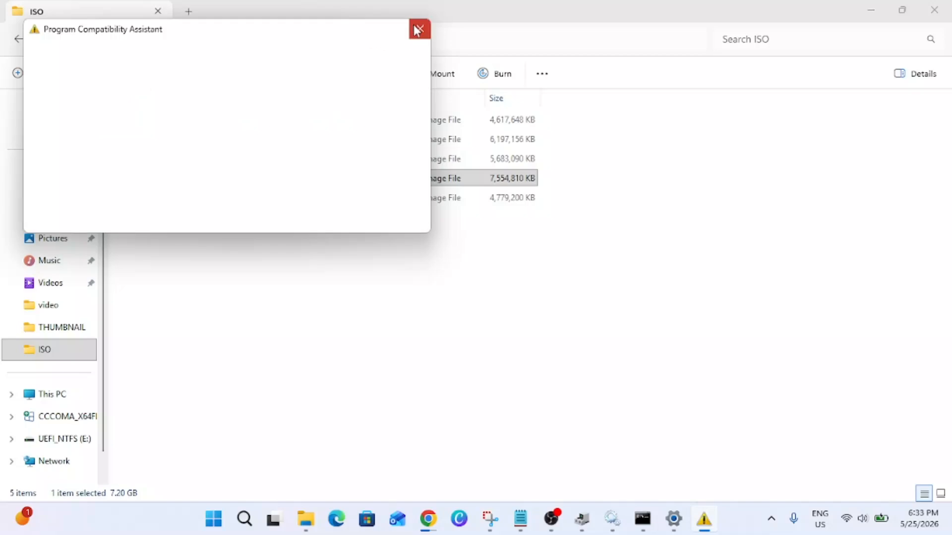
left_click(871, 11)
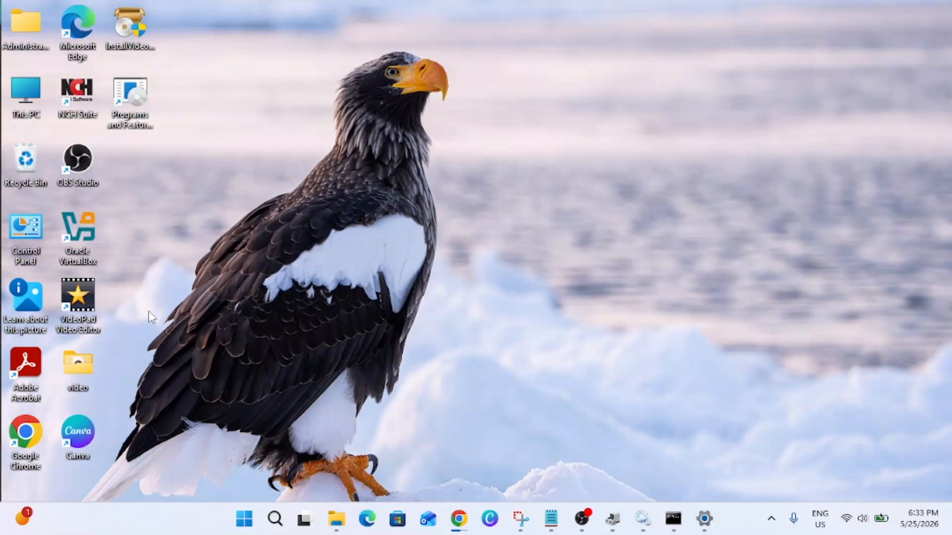
- Search Windows for VirtualBox and open the installed Oracle VirtualBox app
left_click(274, 518)
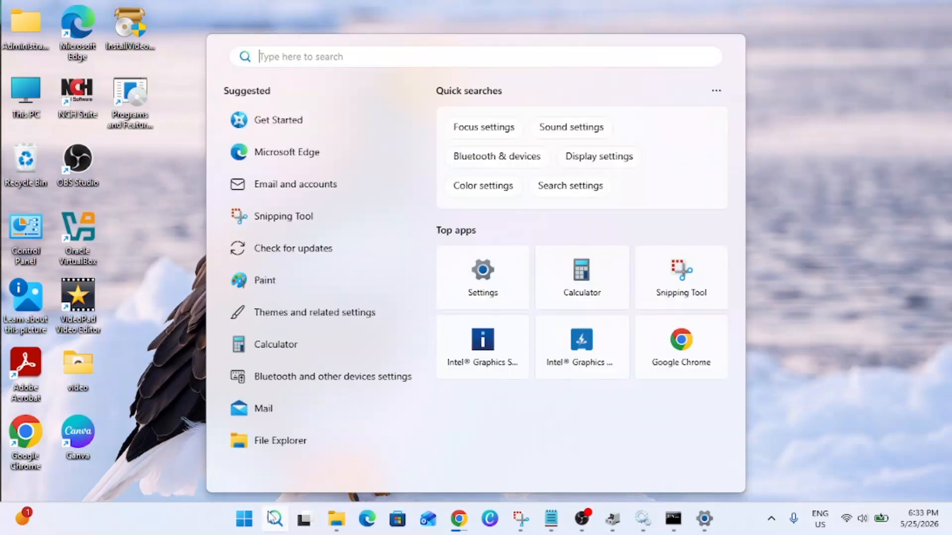
type("virtualBox-7.2.8-173730-Win.exe")
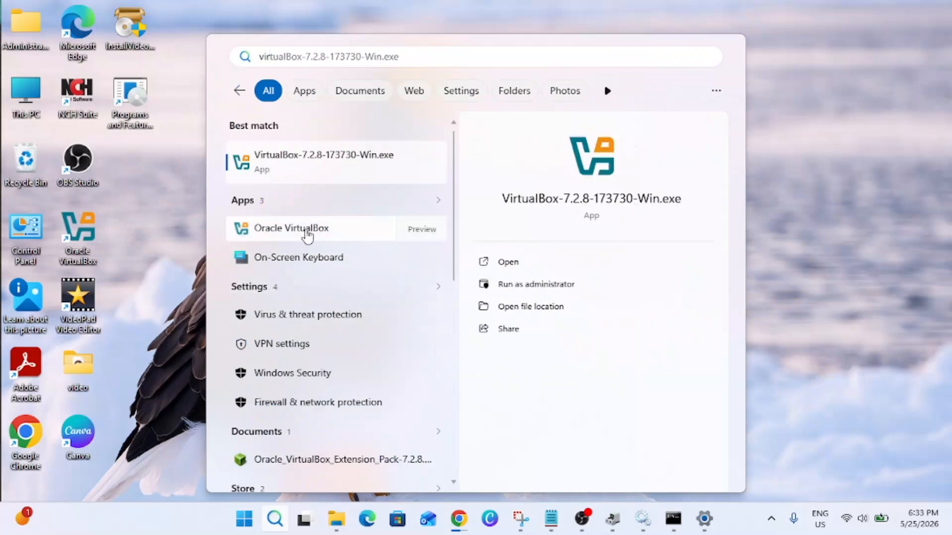
left_click(307, 236)
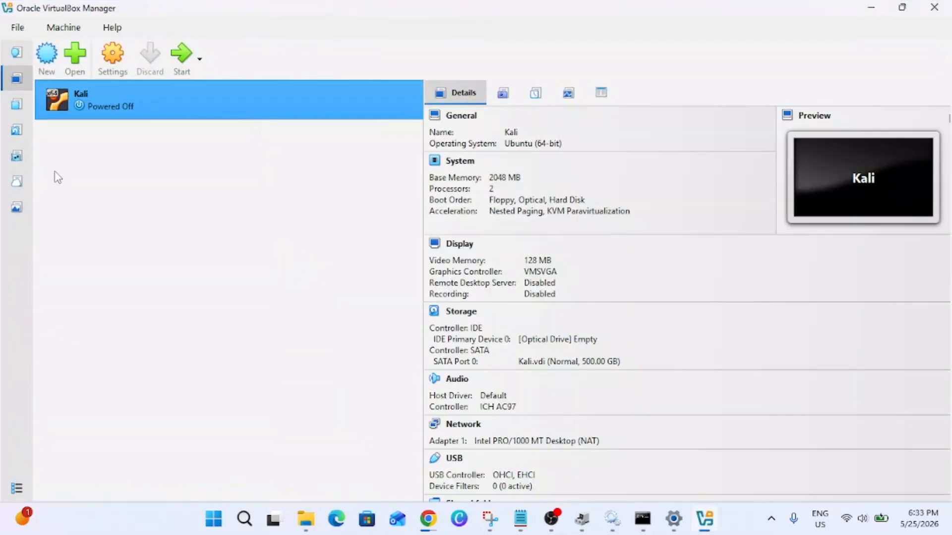
- Start a new virtual machine and name it Windows11
left_click(47, 55)
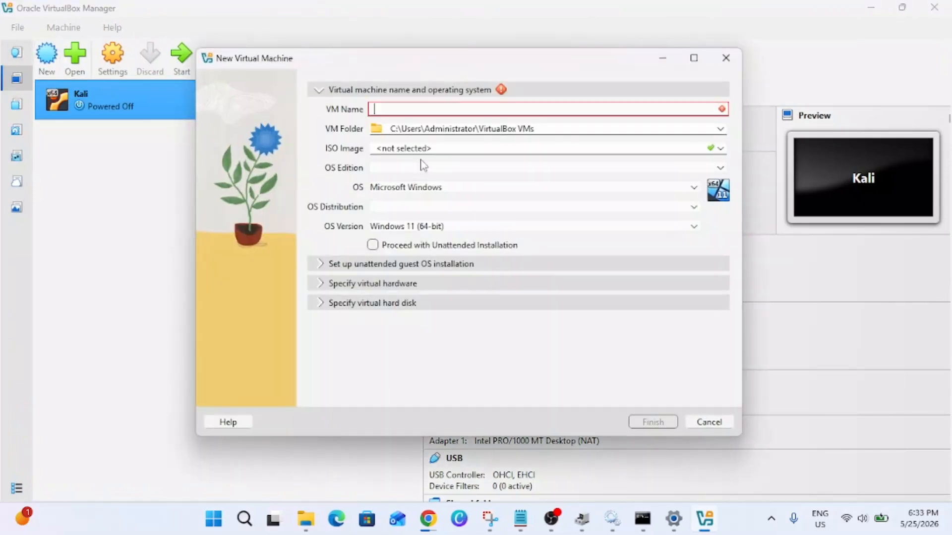
type("Window")
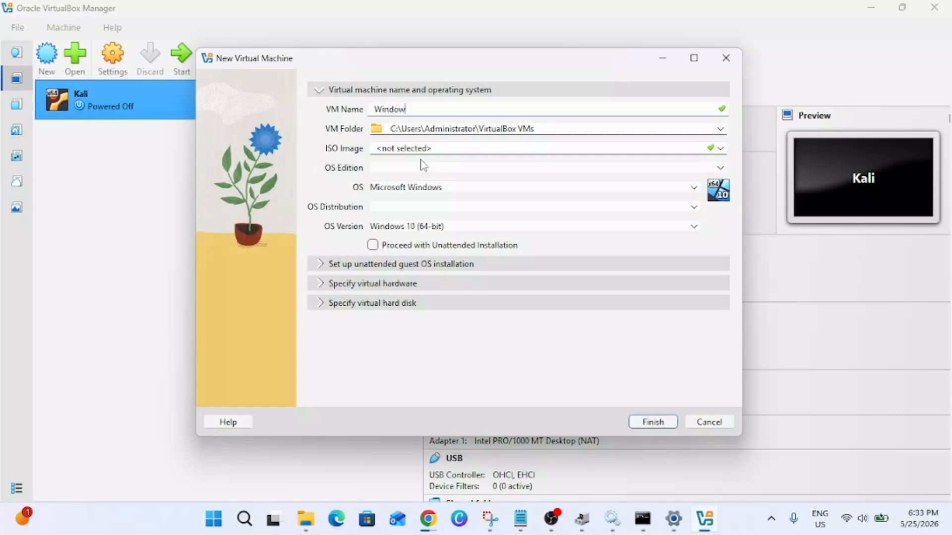
type("s11")
- Create a folder named win11VM on New Volume (D:) and set it as the virtual machine's folder
left_click(718, 129)
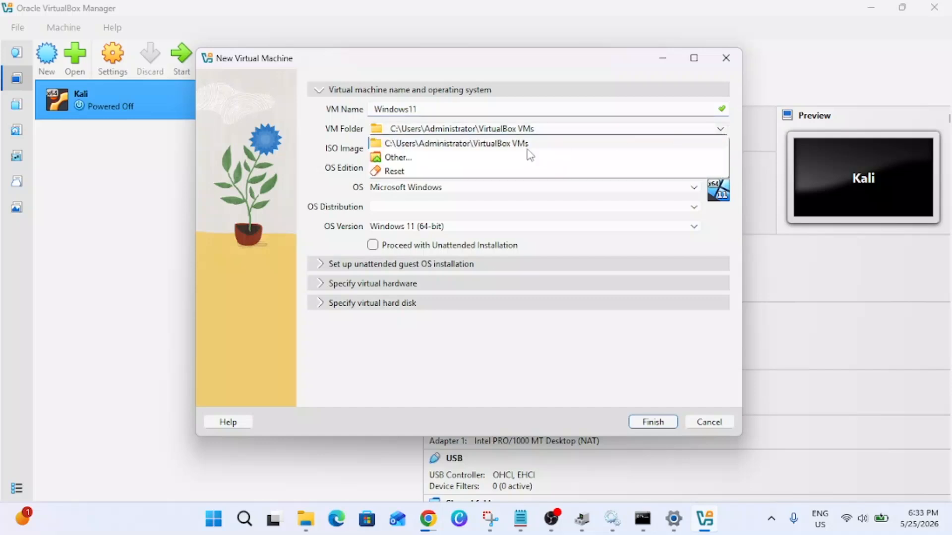
left_click(412, 159)
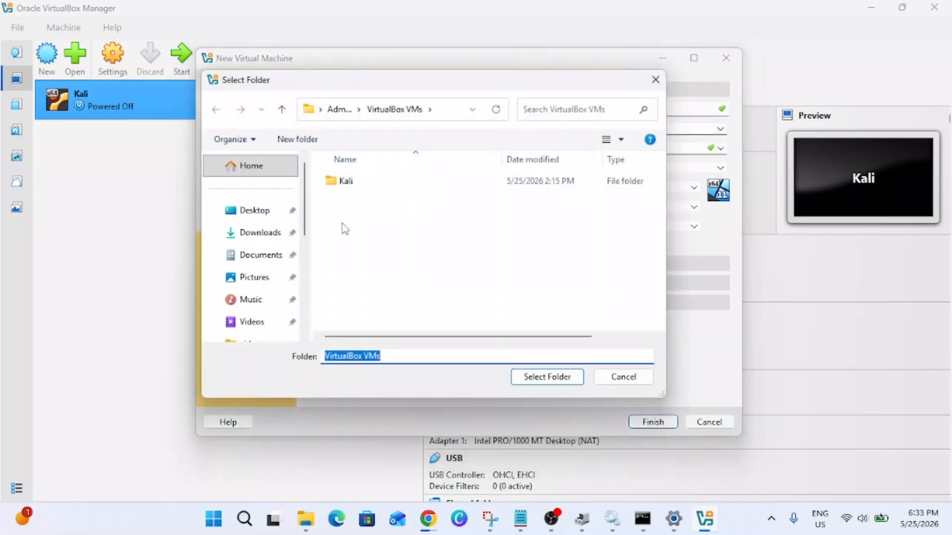
scroll(264, 251, "down", 3)
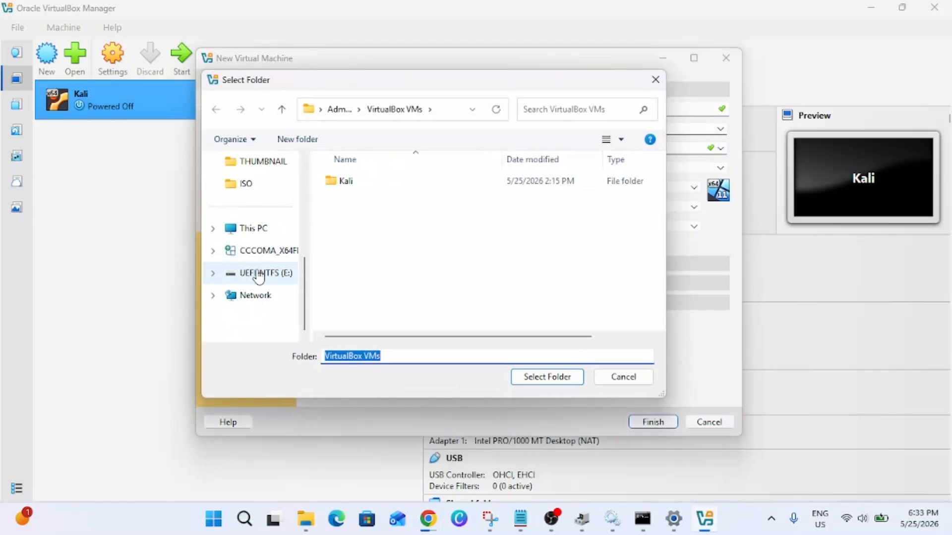
left_click(253, 228)
left_click(439, 244)
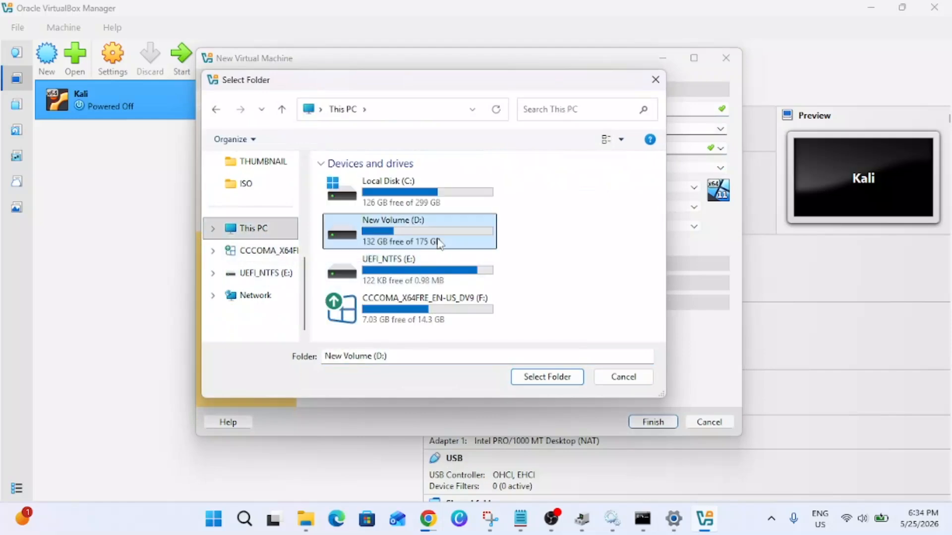
double_click(439, 244)
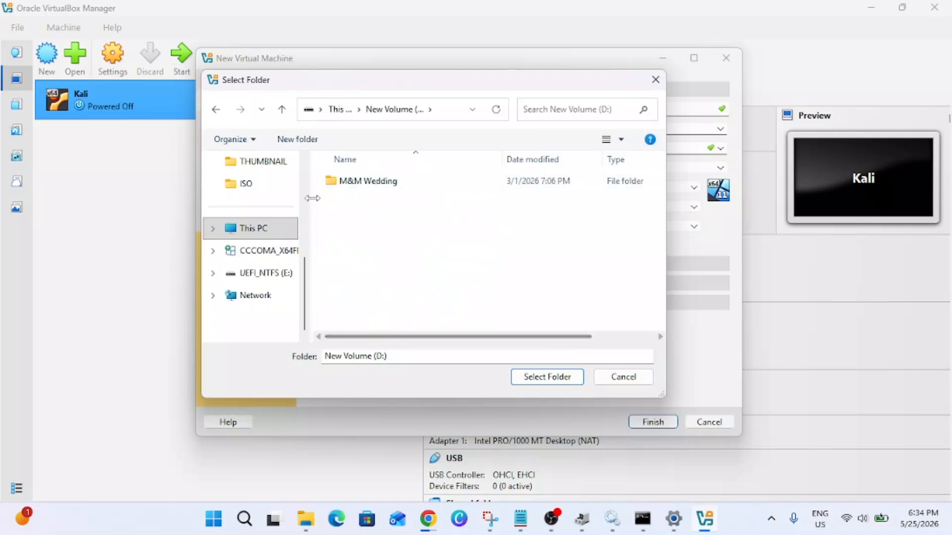
left_click(297, 139)
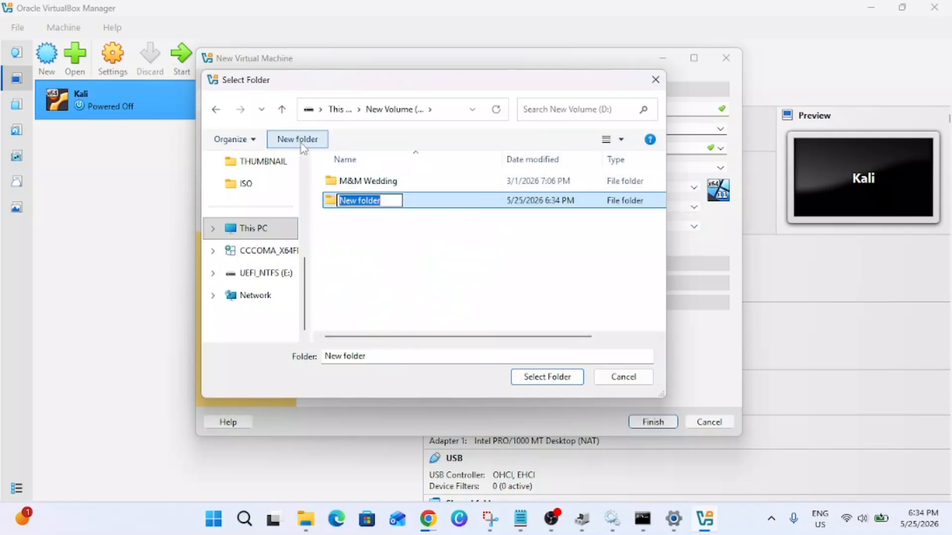
type("win")
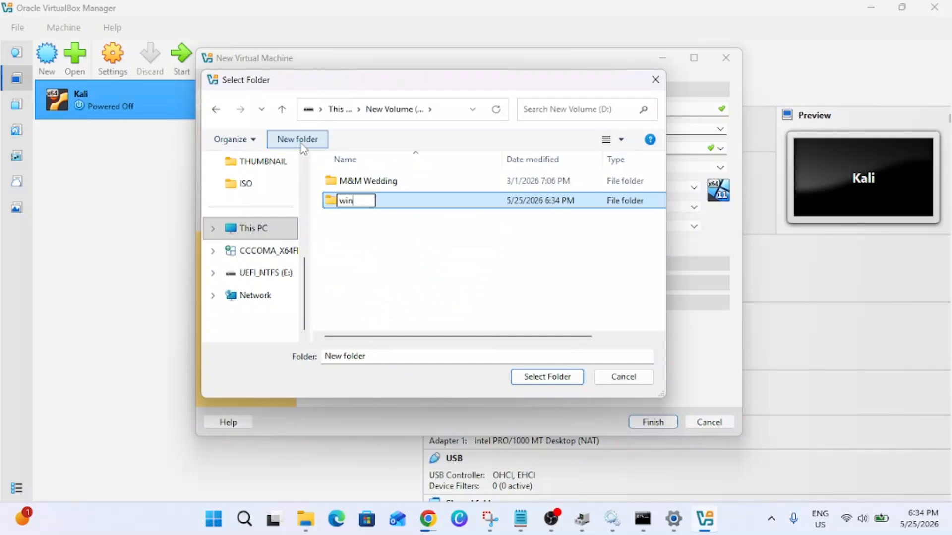
type("11VM")
left_click(548, 379)
left_click(546, 378)
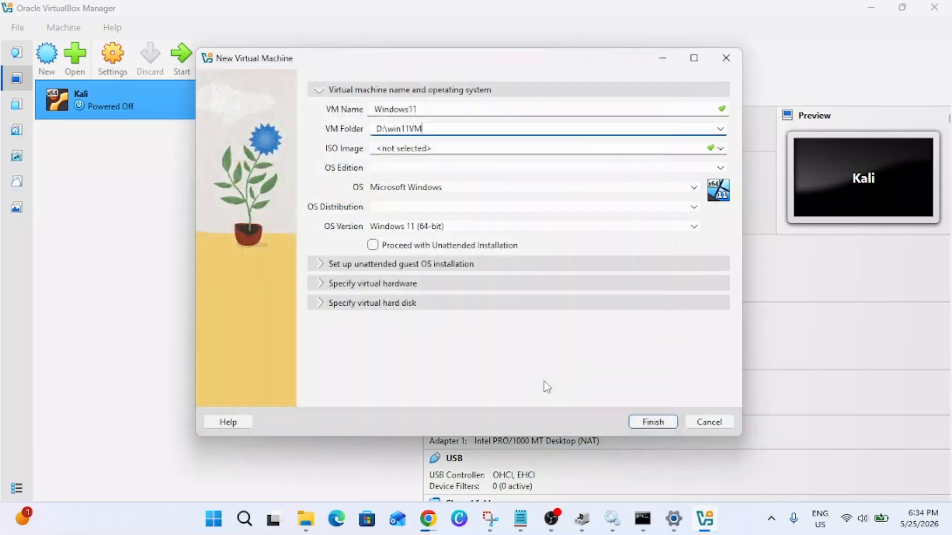
- Choose Win11_25H2_English_x64.iso from the ISO folder as the ISO image and turn off unattended installation
left_click(720, 149)
left_click(418, 178)
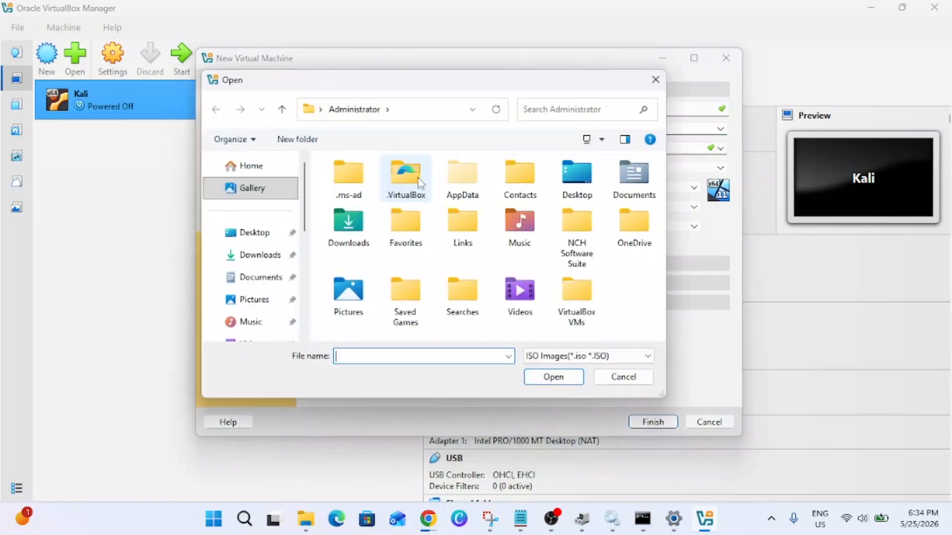
scroll(256, 267, "down", 2)
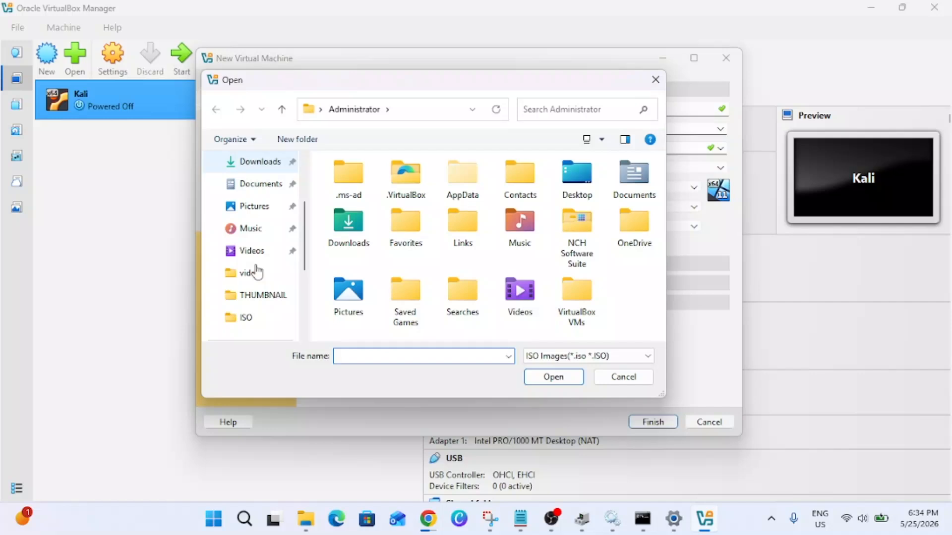
left_click(247, 317)
left_click(446, 241)
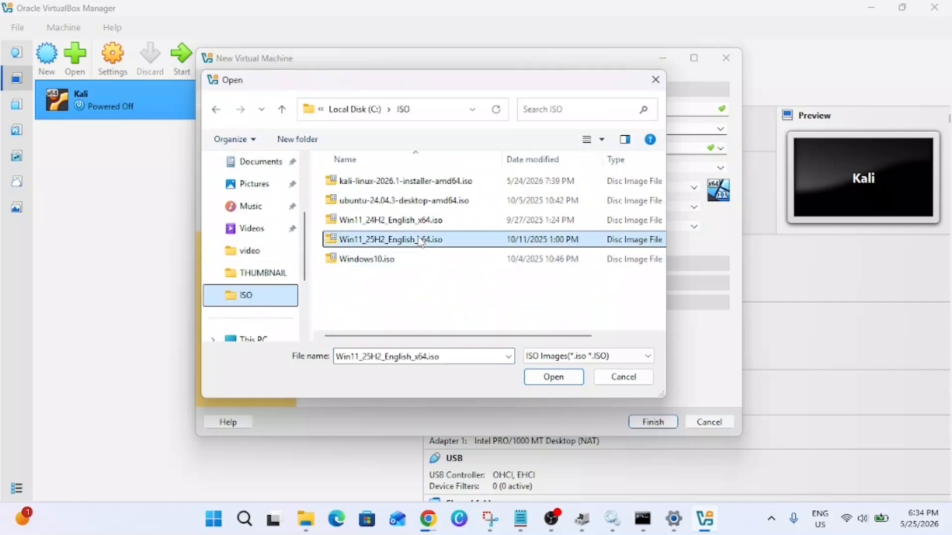
left_click(553, 377)
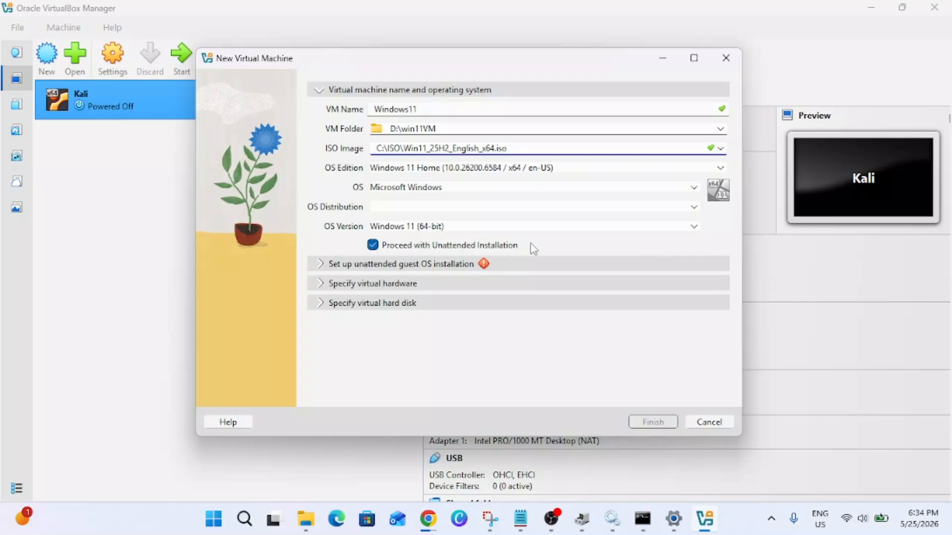
left_click(374, 247)
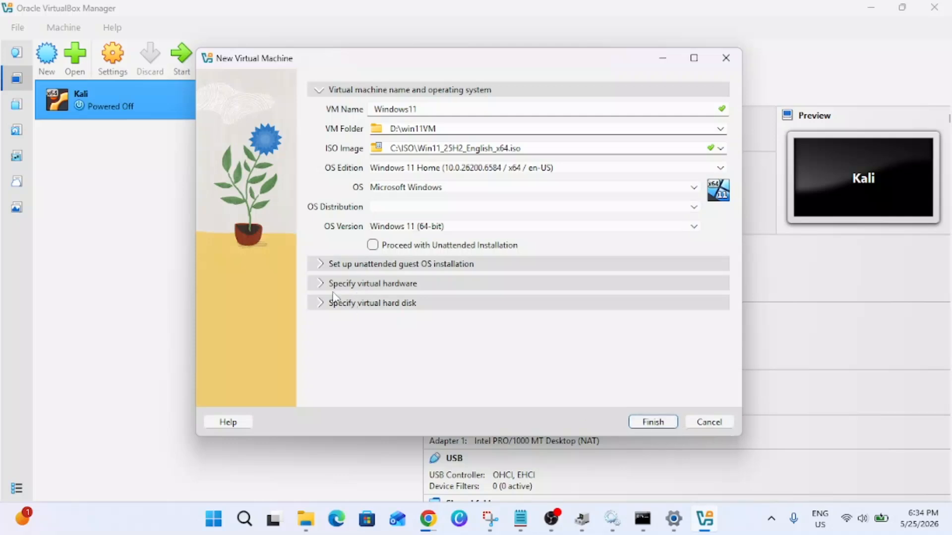
- Review the new machine's name, operating system and unattended installation settings, and open its virtual hardware settings
left_click(321, 265)
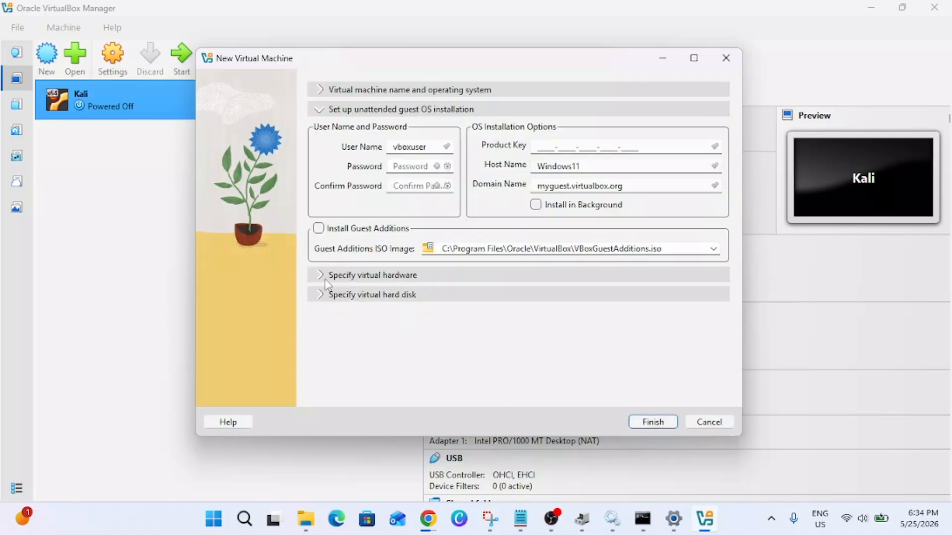
left_click(322, 277)
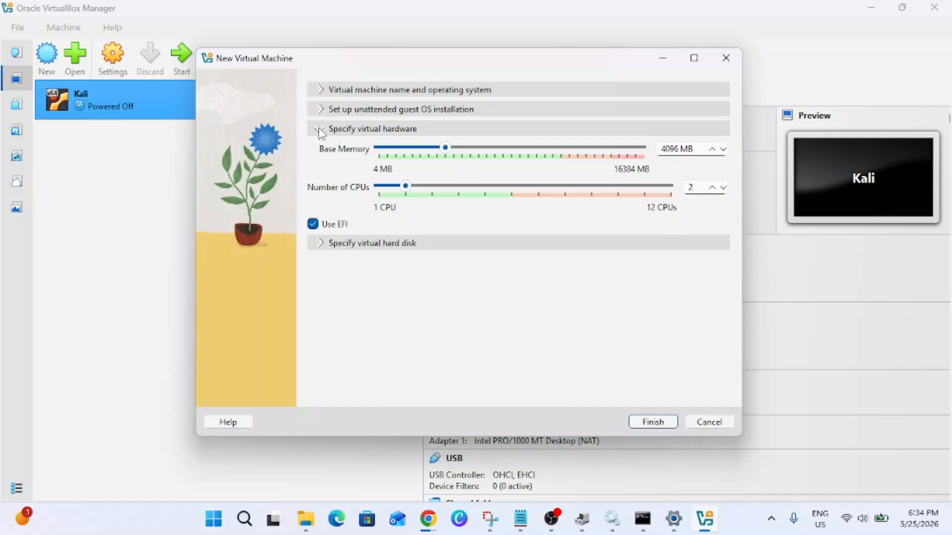
left_click(321, 90)
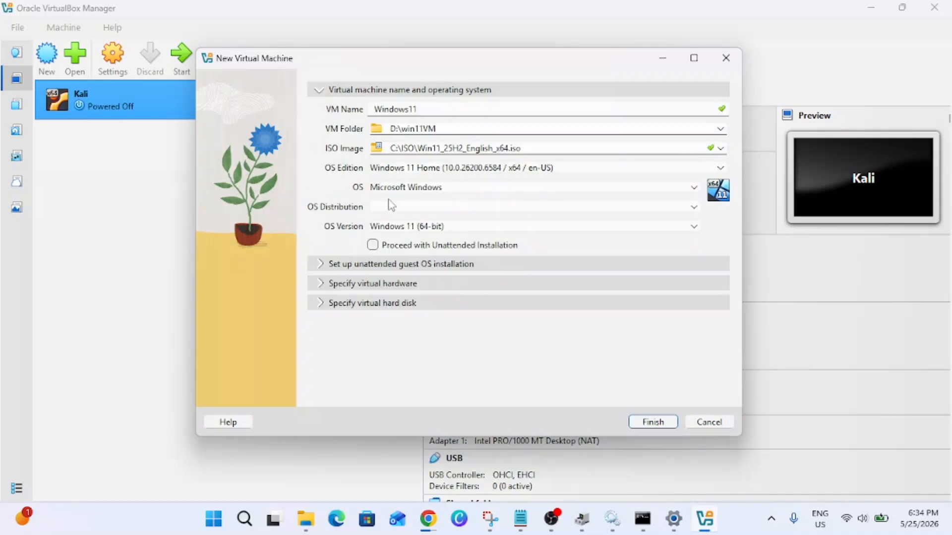
left_click(323, 268)
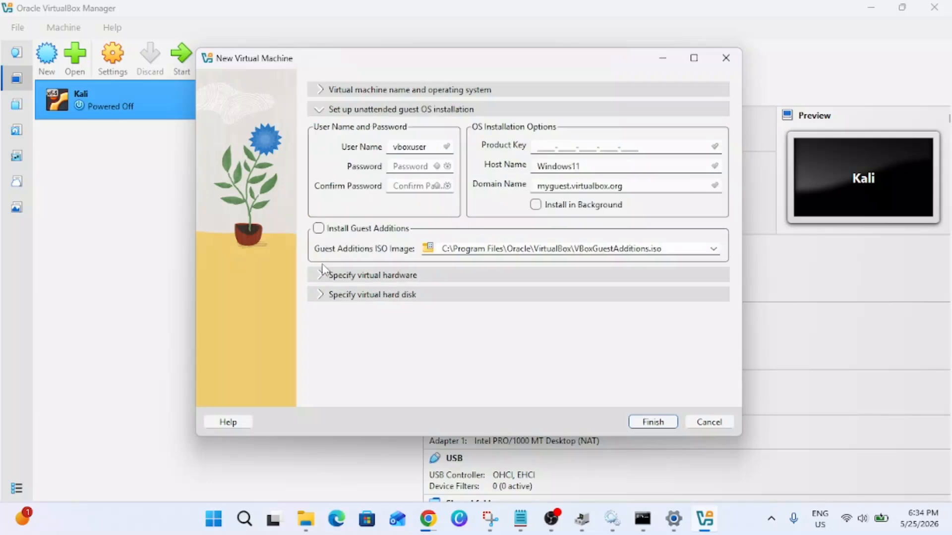
left_click(324, 275)
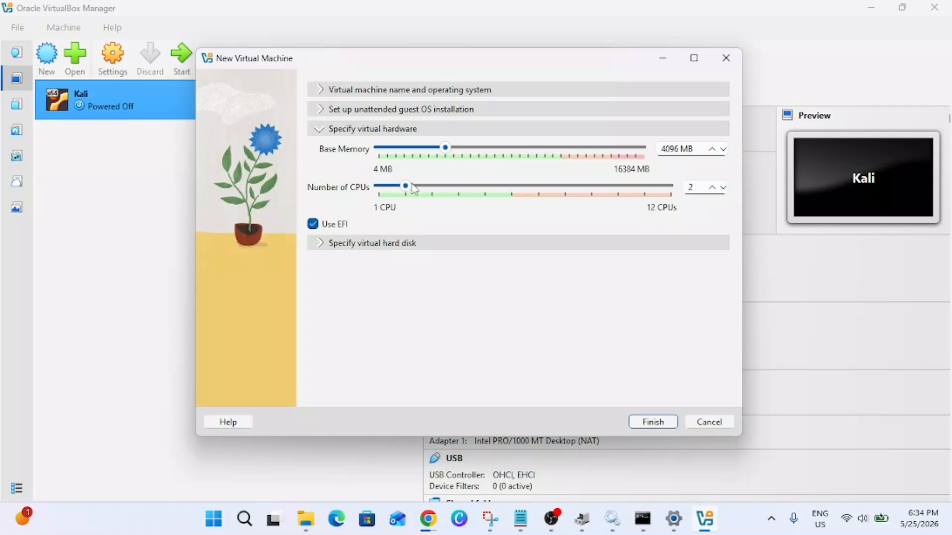
- Set the base memory to 7203 MB and the CPU count to 5, and create the machine with a new 80 GB VDI disk
left_click_drag(410, 190, 510, 190)
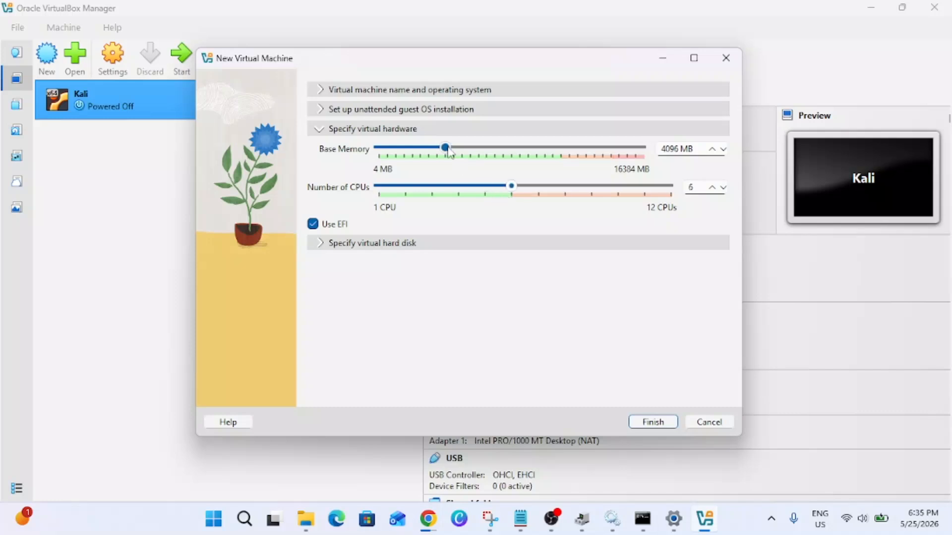
left_click_drag(445, 148, 492, 154)
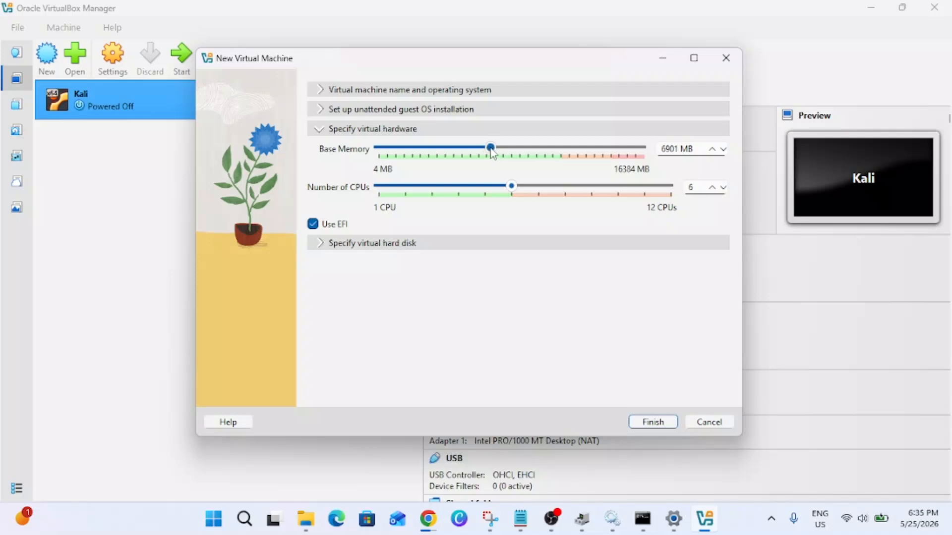
left_click_drag(492, 153, 498, 154)
mouse_move(512, 187)
left_mouse_down()
mouse_move(496, 190)
mouse_move(505, 193)
left_mouse_up()
left_click(322, 245)
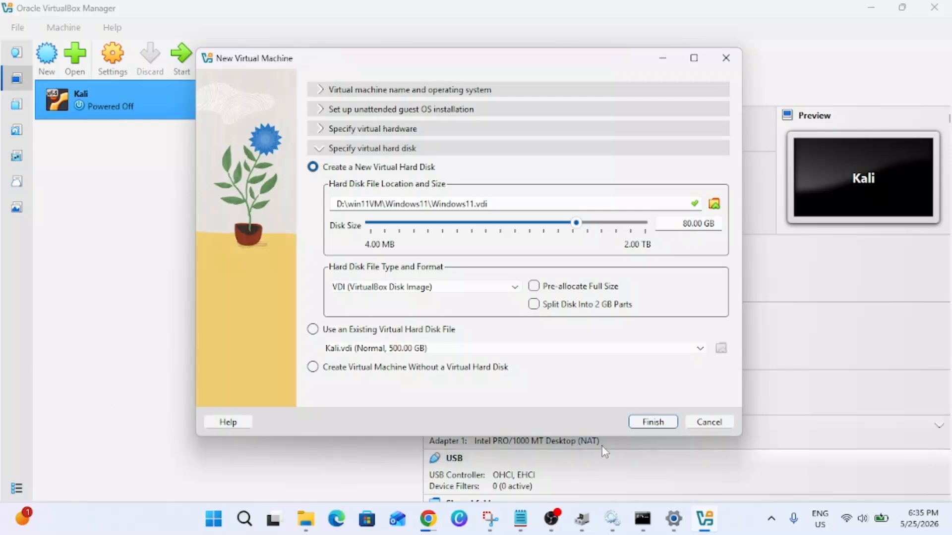
left_click(655, 426)
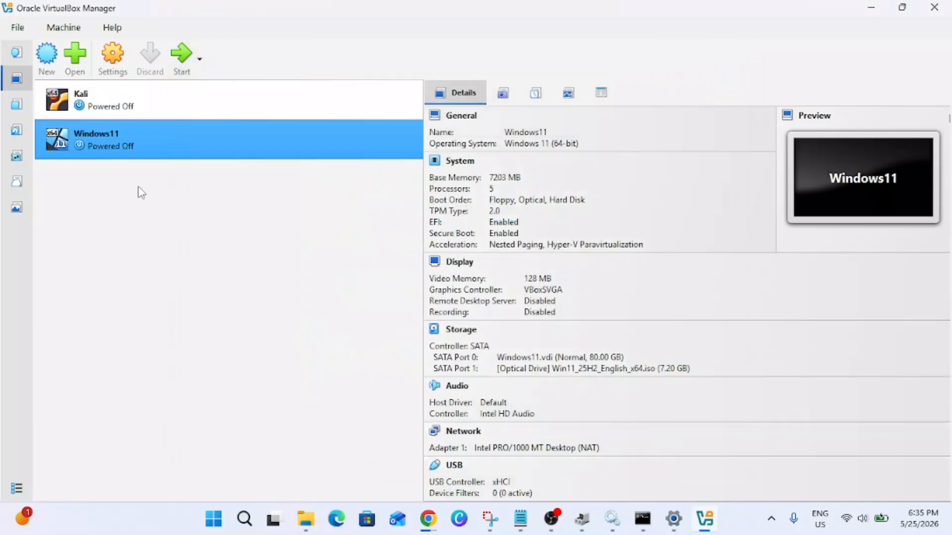
- Open the Windows11 machine's settings, check its storage devices, and set the display's video memory to the maximum of 128 MB
right_click(121, 141)
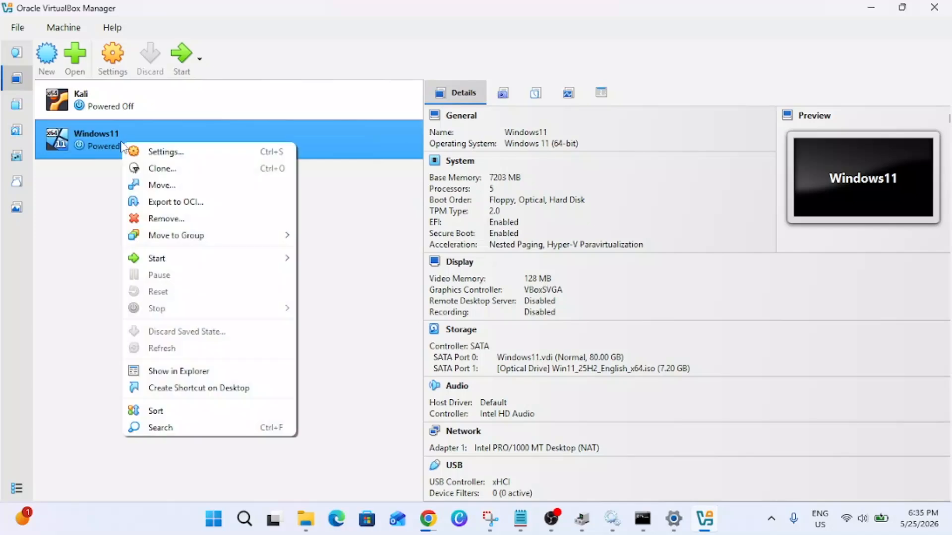
left_click(163, 153)
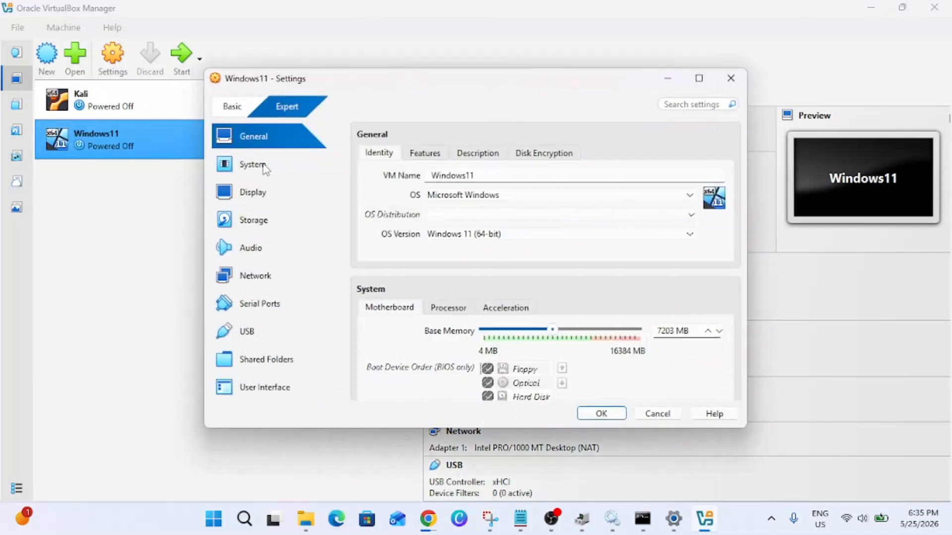
left_click(268, 226)
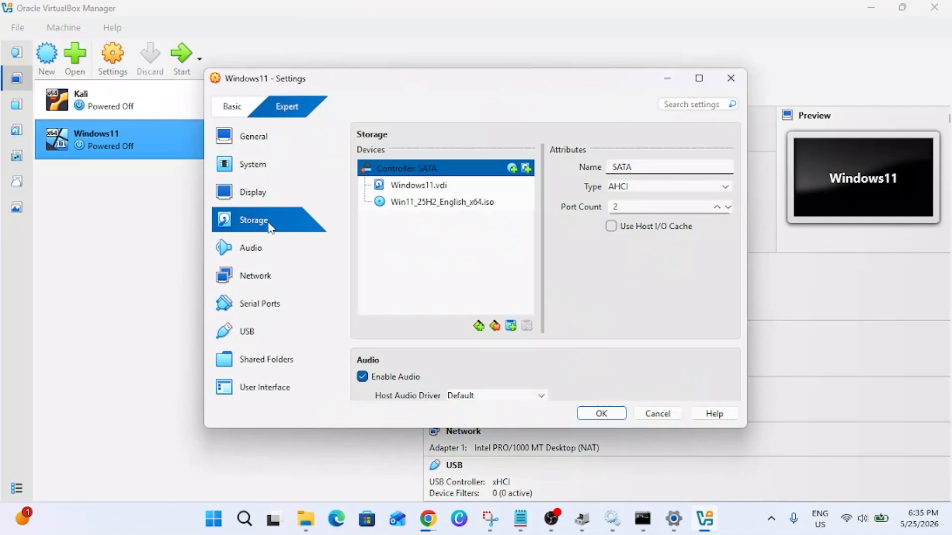
left_click(262, 197)
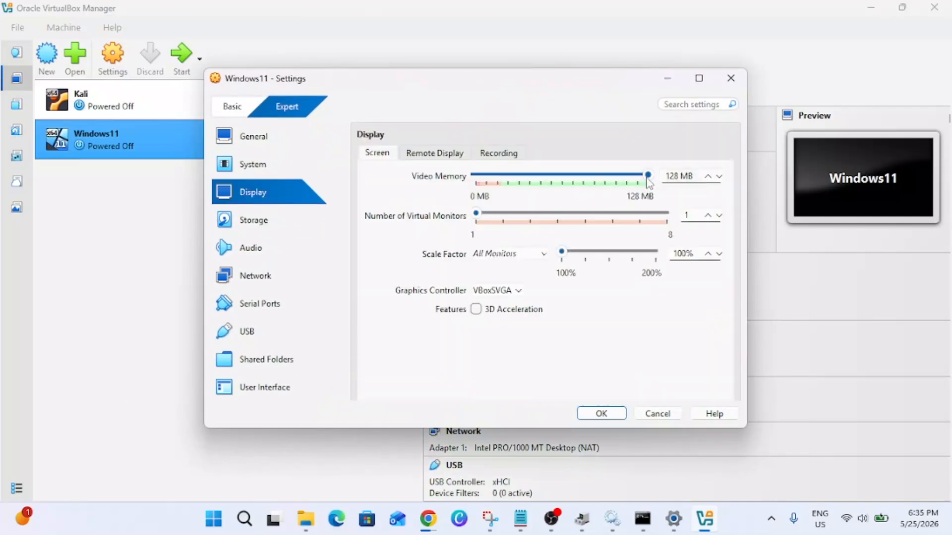
left_click_drag(646, 178, 674, 182)
- Attach the machine's network Adapter 1 to Bridged Adapter
left_click(263, 274)
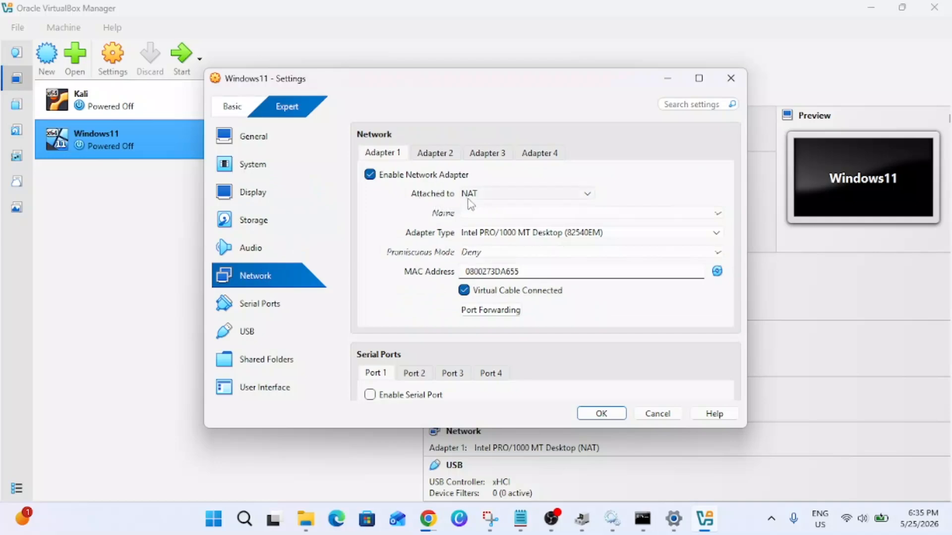
left_click(588, 195)
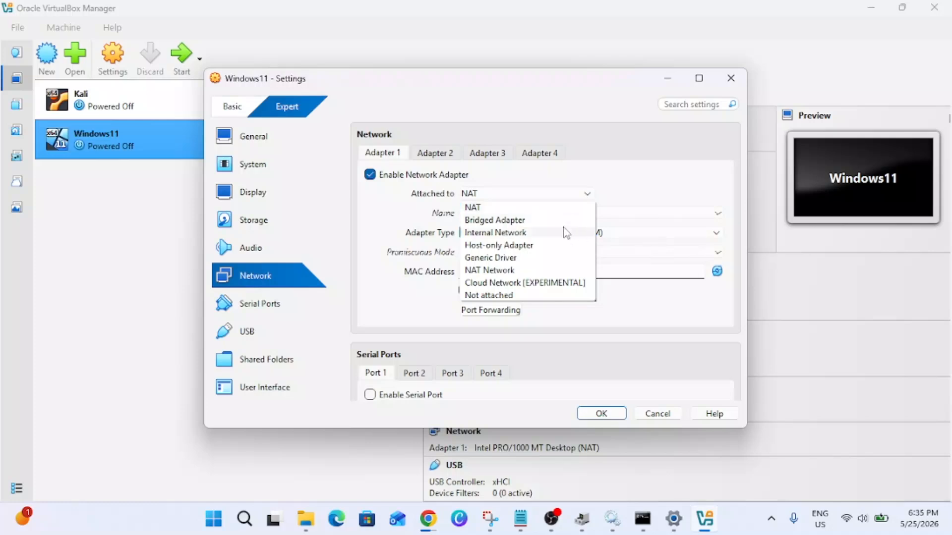
left_click(520, 224)
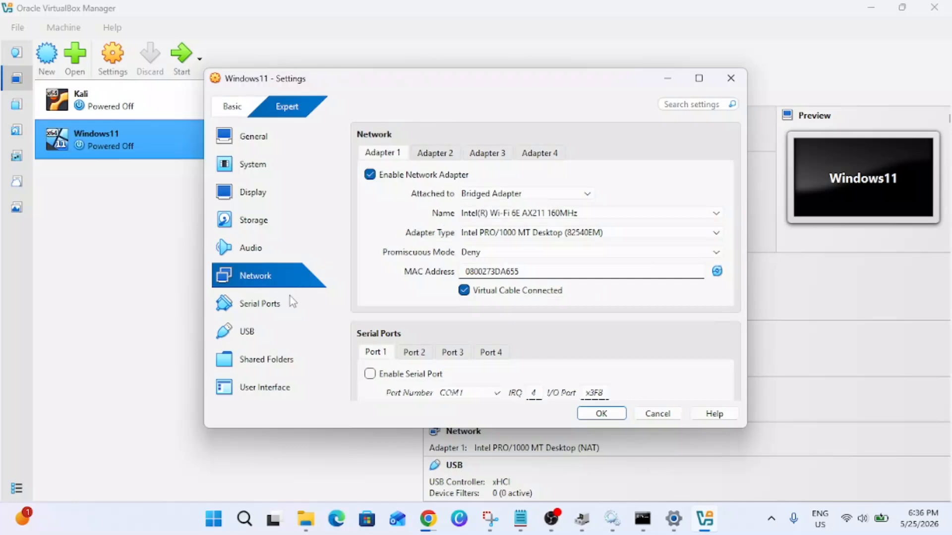
- Review the machine's USB, shared folder and user interface settings, and save the configuration
left_click(259, 337)
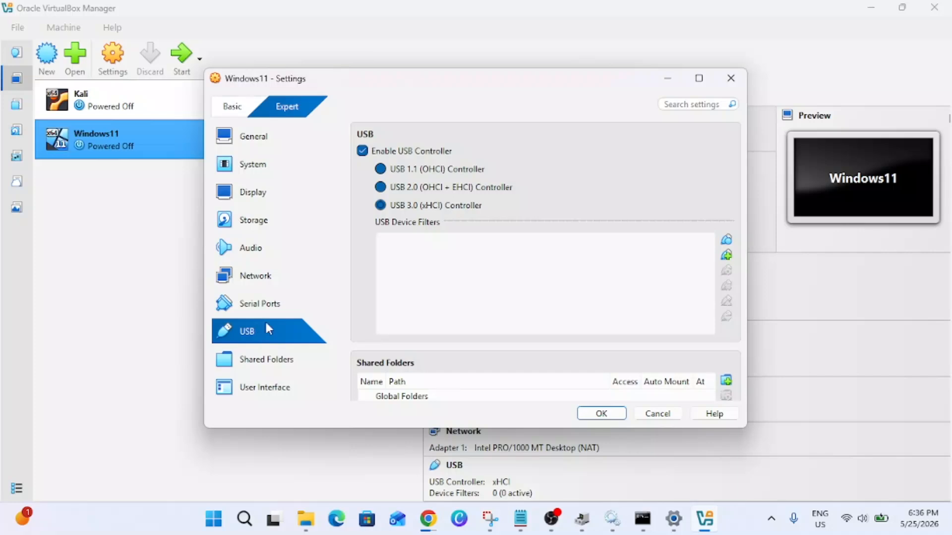
left_click(277, 365)
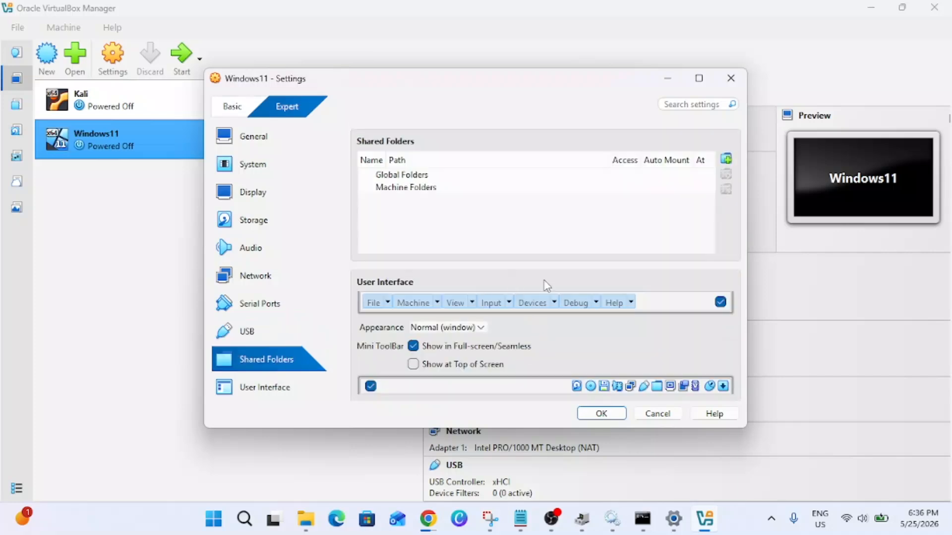
scroll(620, 339, "down", 2)
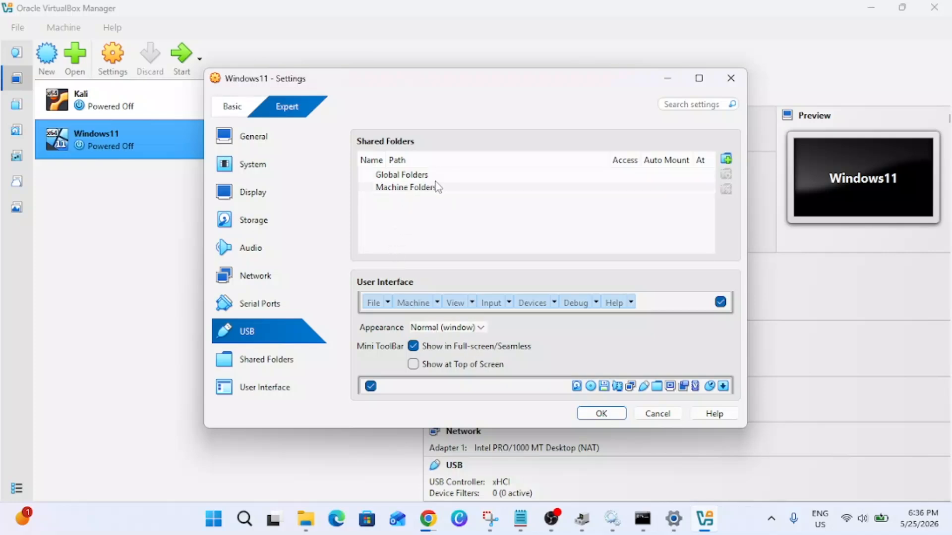
left_click(272, 365)
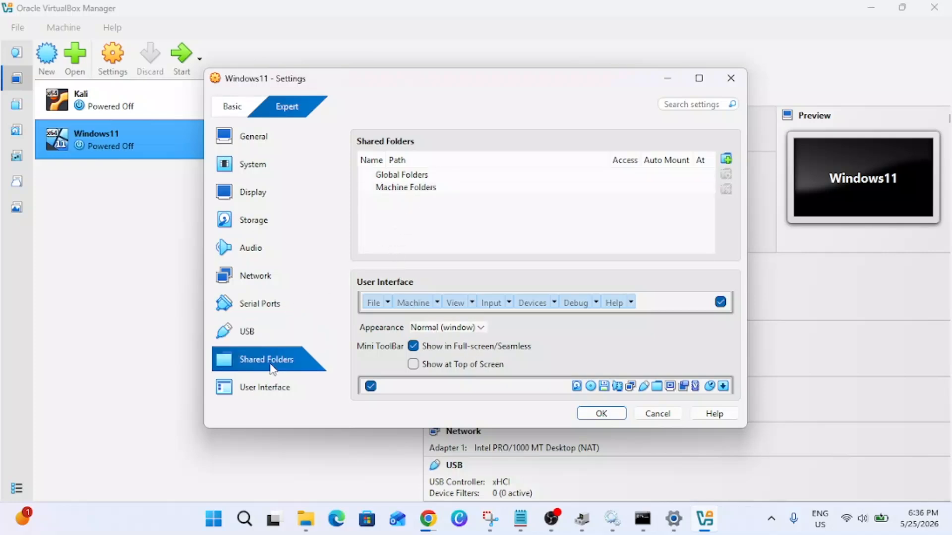
left_click(274, 393)
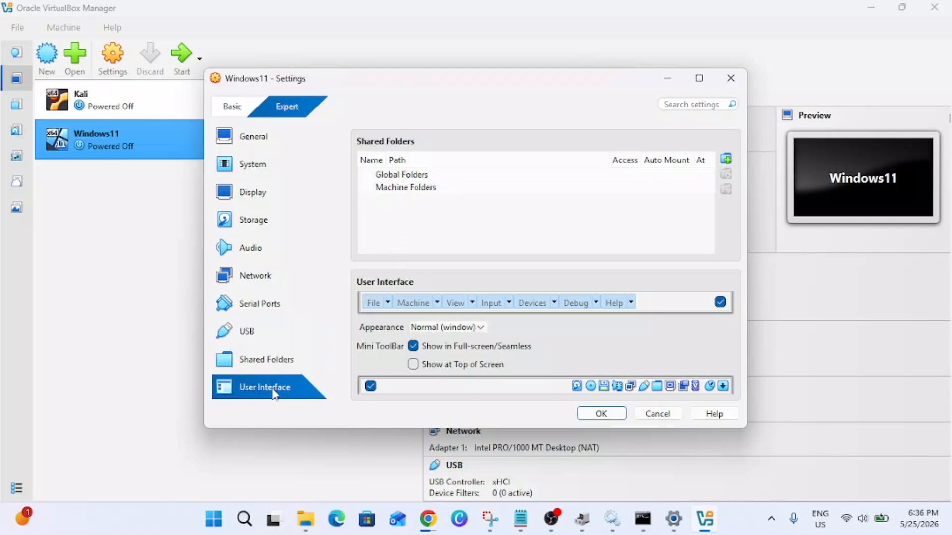
left_click(602, 414)
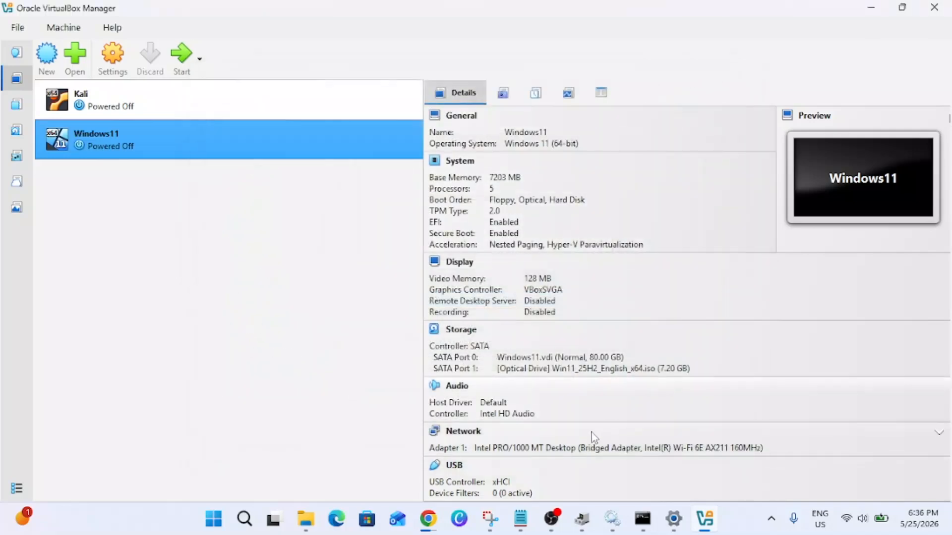
- Start the Windows11 virtual machine, boot it from the installation disc and dismiss the mouse integration notice
left_click(191, 66)
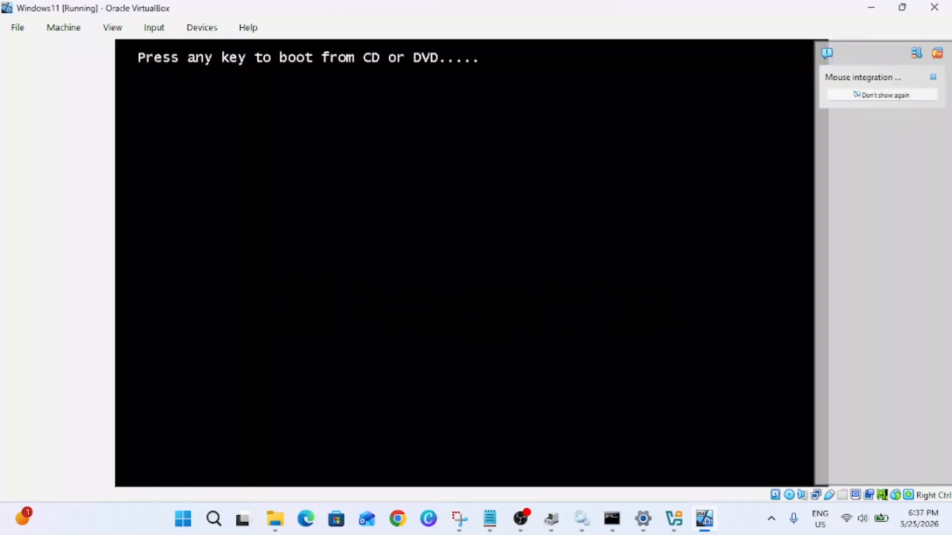
key("Return")
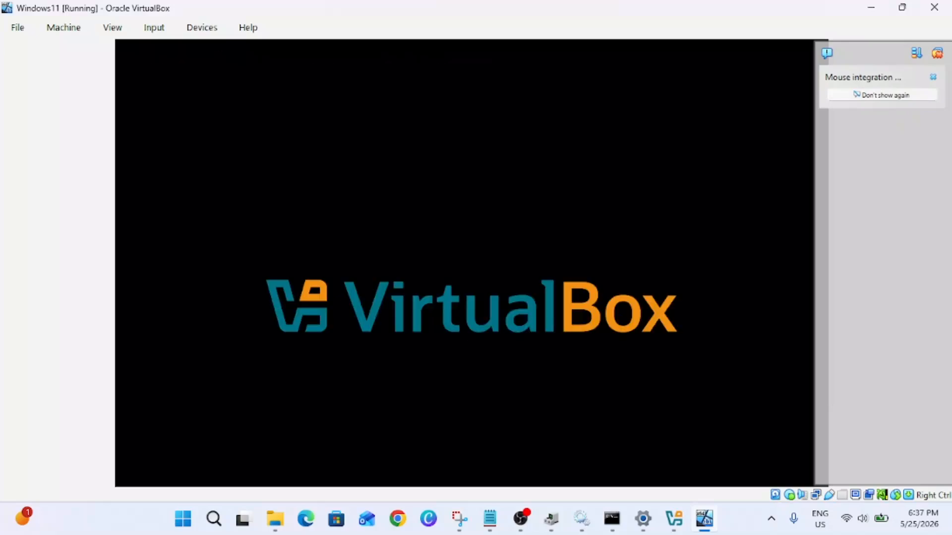
left_click(933, 79)
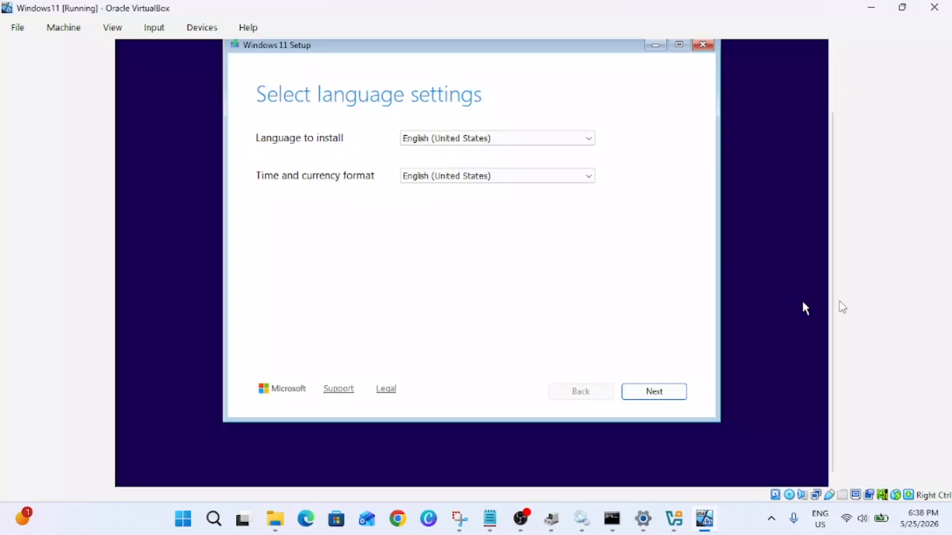
- Accept English (United States) for language and time format and US as the keyboard in Windows 11 Setup
left_click_drag(835, 304, 848, 266)
left_click(644, 438)
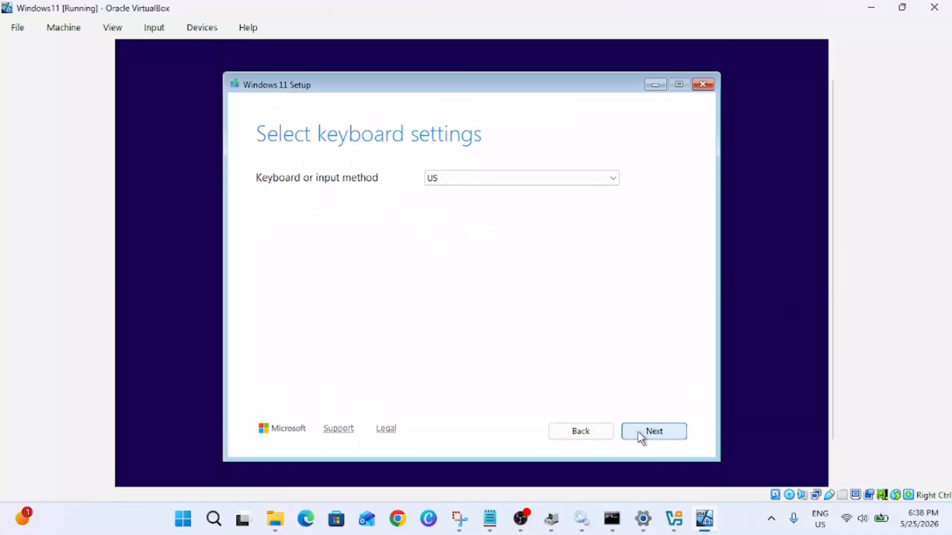
left_click(646, 439)
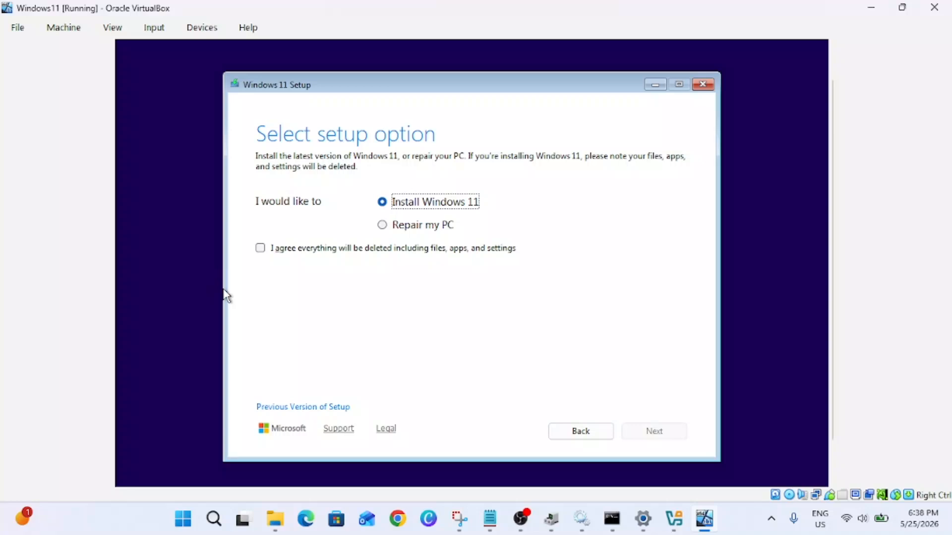
- Proceed with Install Windows 11, agree that everything will be deleted, and continue without a product key
left_click(261, 249)
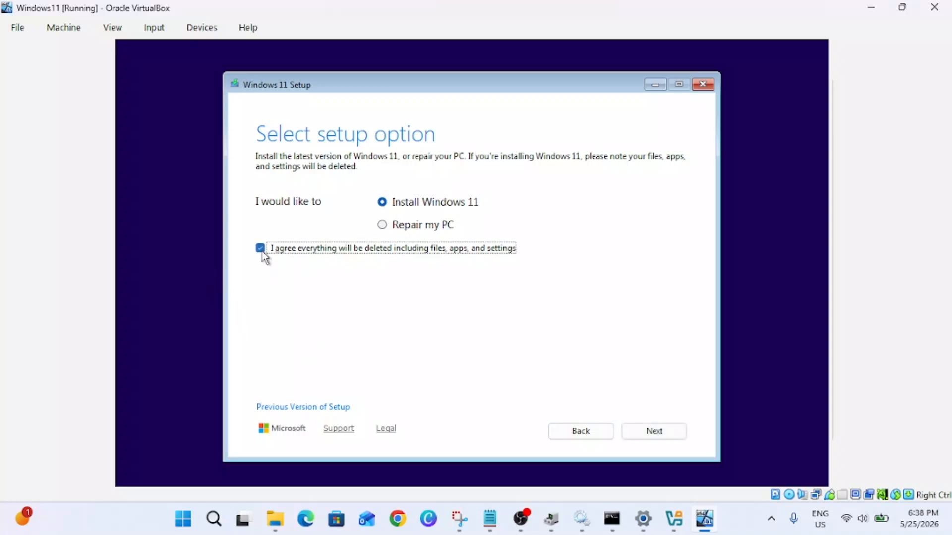
left_click(659, 438)
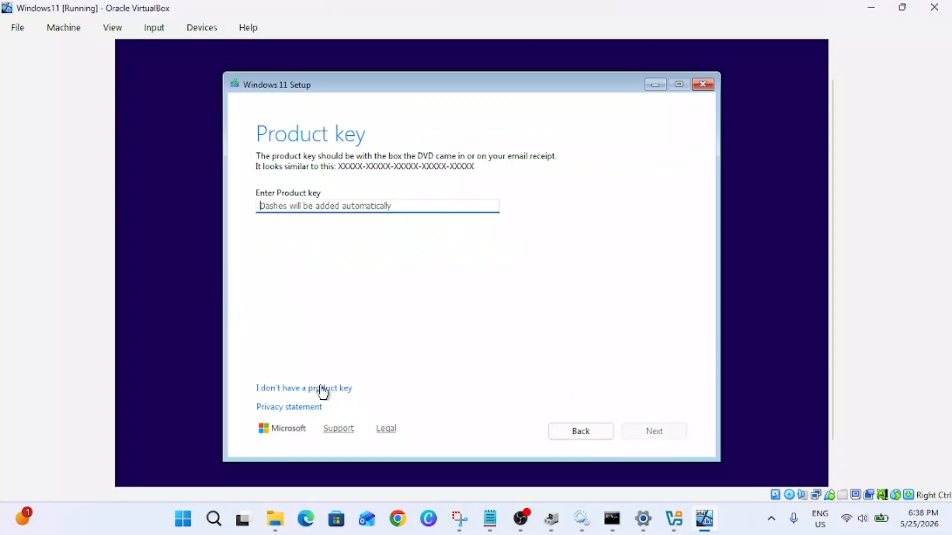
left_click(321, 390)
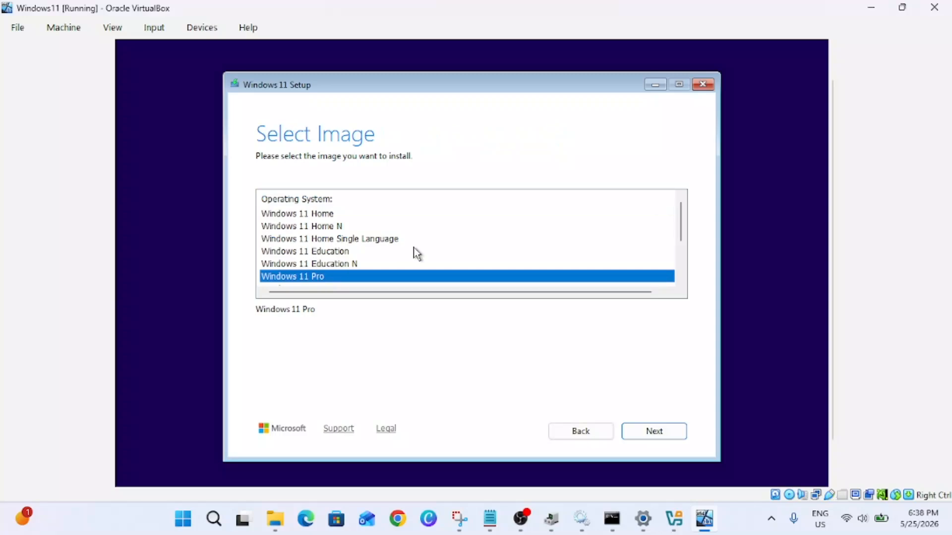
- Look through the available Windows 11 editions and choose Windows 11 Pro as the image to install
scroll(414, 248, "down", 1)
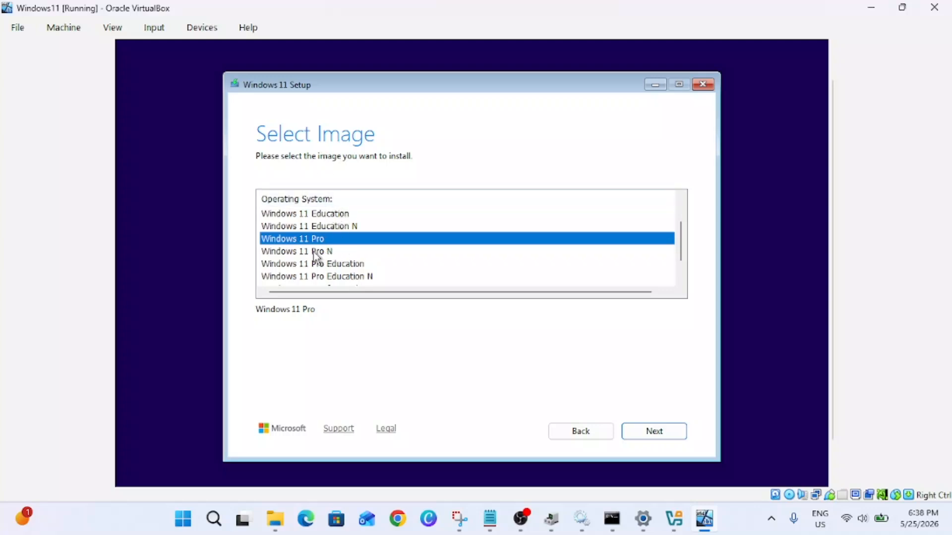
scroll(320, 245, "up", 1)
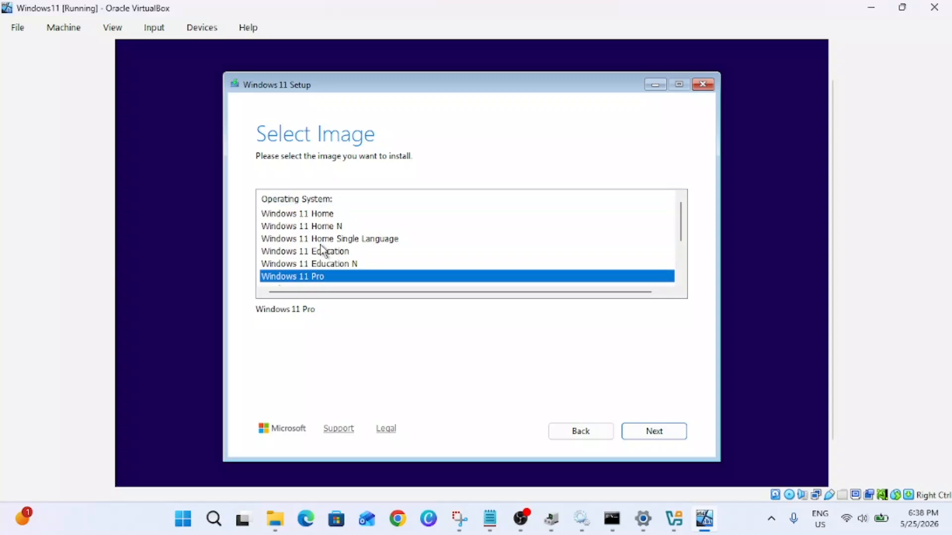
scroll(320, 245, "down", 1)
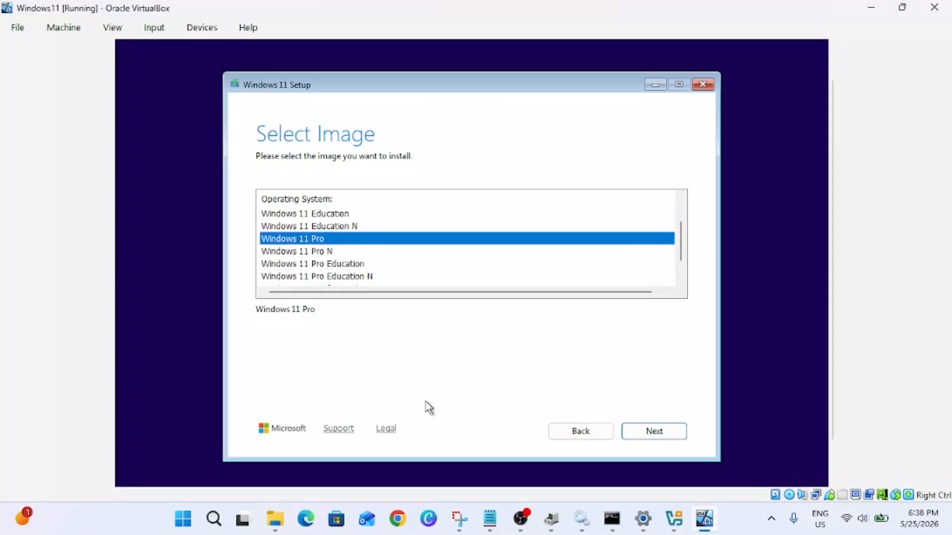
left_click(655, 434)
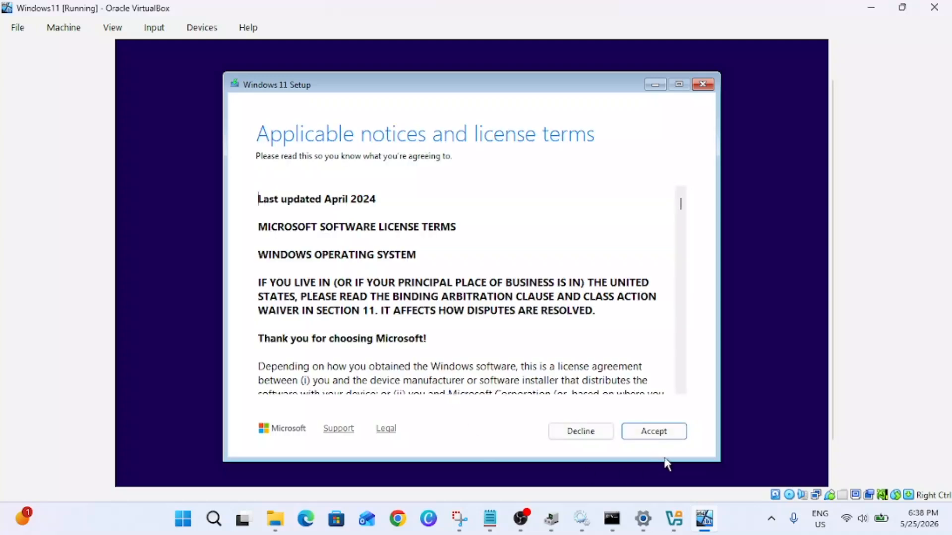
- Accept the license terms and install Windows 11 Pro on the unallocated space of Disk 0
left_click(675, 440)
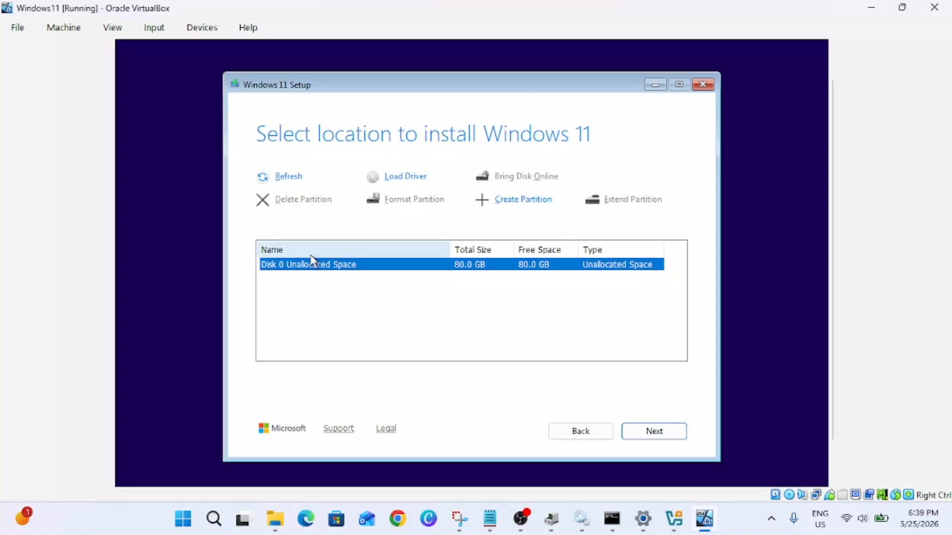
left_click(654, 432)
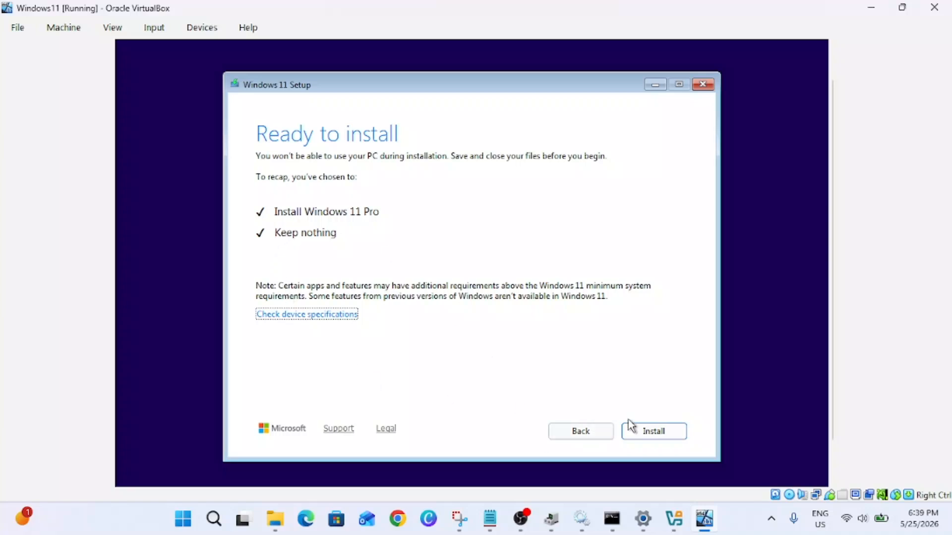
left_click(656, 432)
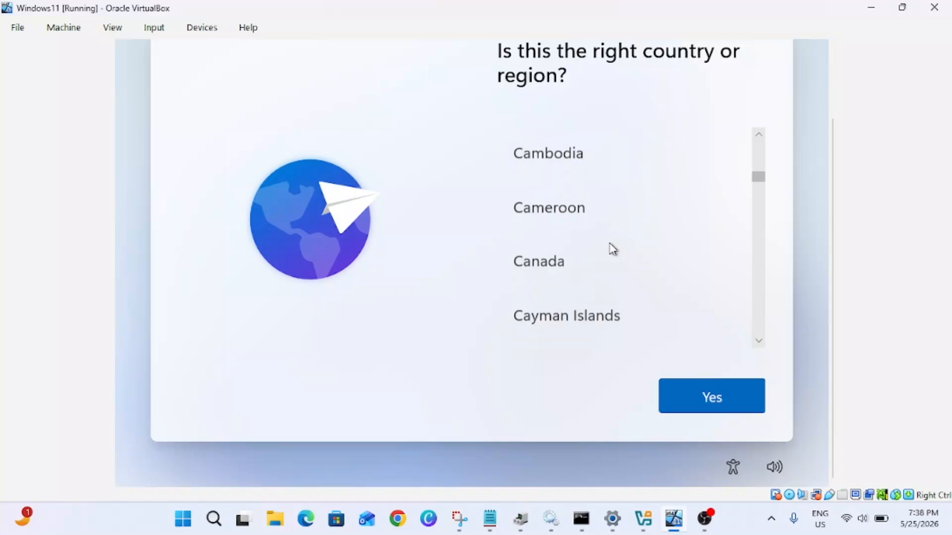
- Choose India as the country or region in the Windows 11 first-run setup and confirm it
scroll(610, 249, "down", 5)
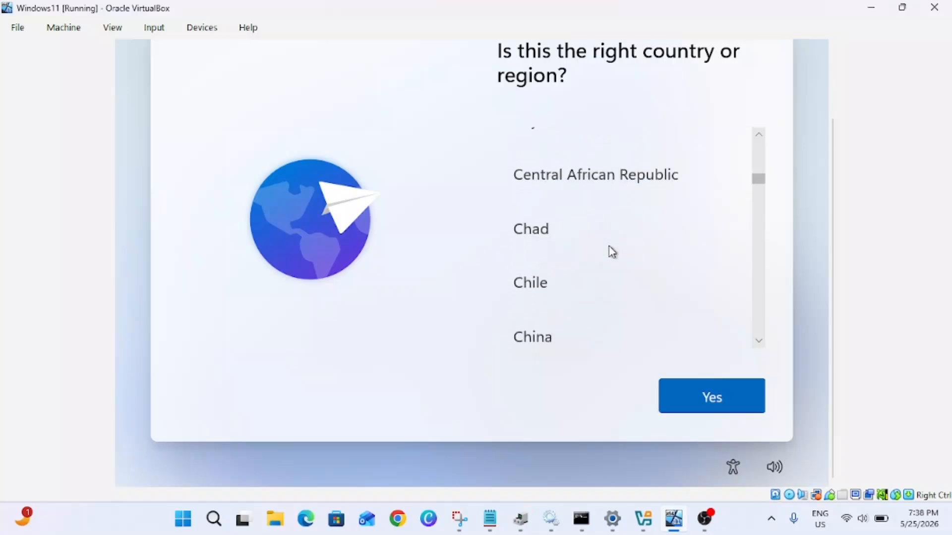
scroll(611, 267, "down", 10)
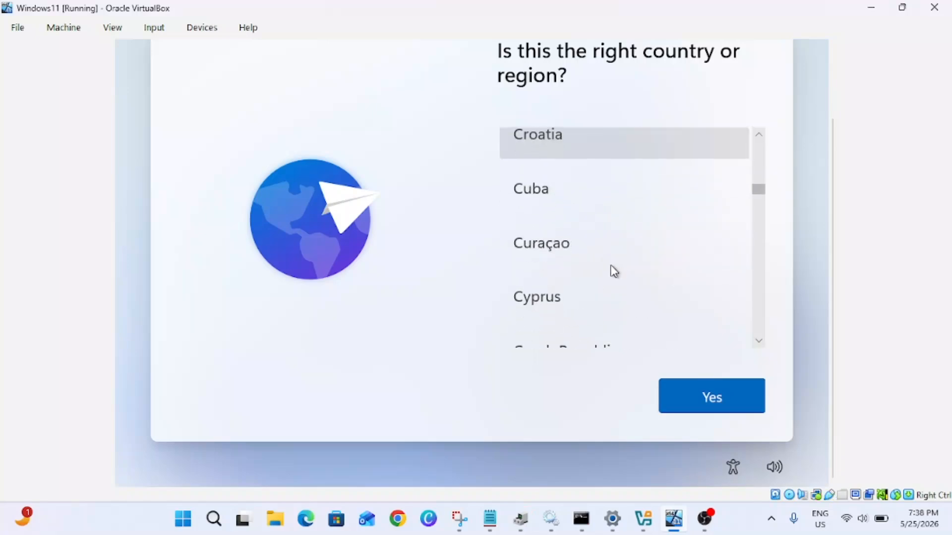
scroll(614, 277, "down", 10)
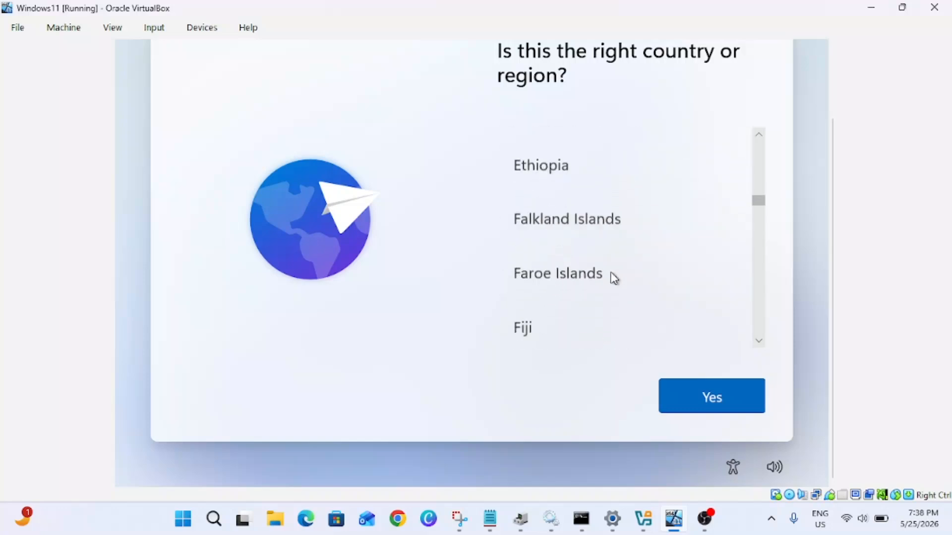
scroll(639, 277, "down", 10)
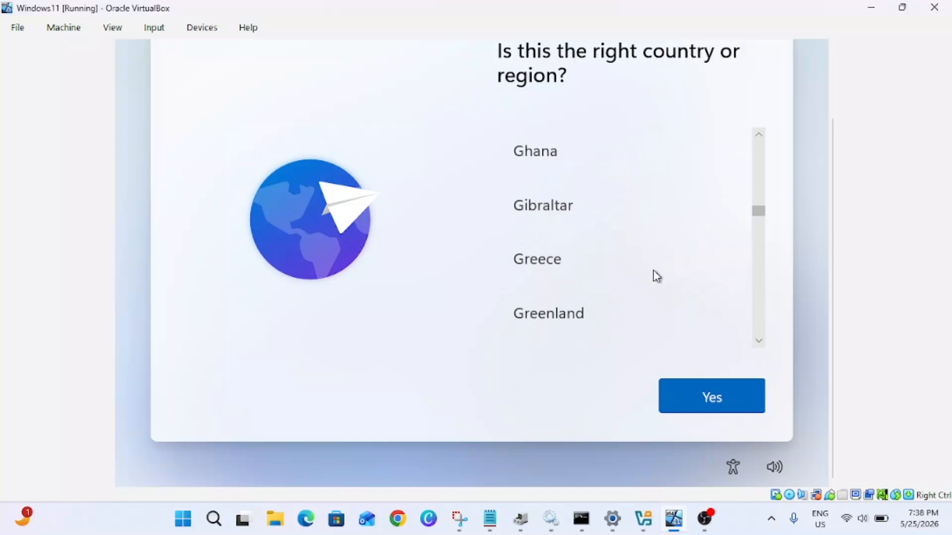
scroll(653, 278, "down", 8)
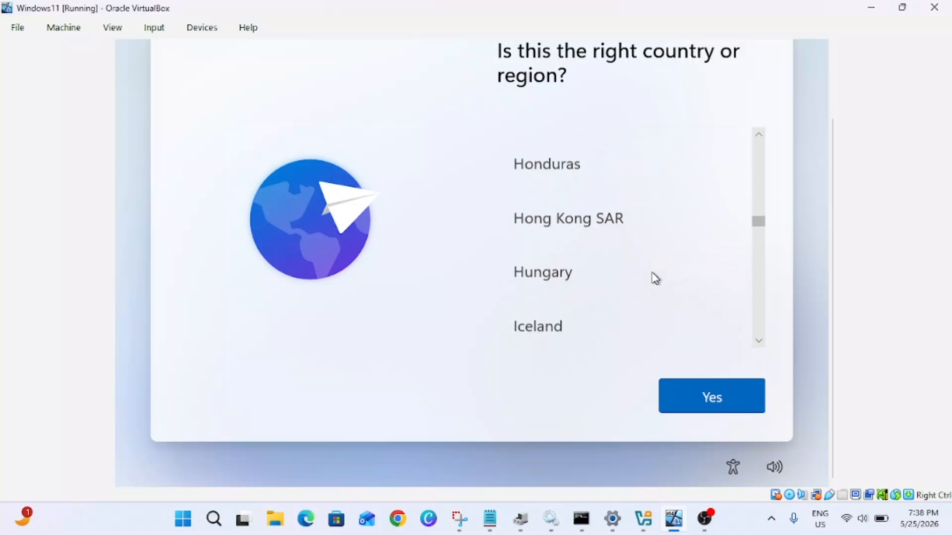
left_click(554, 258)
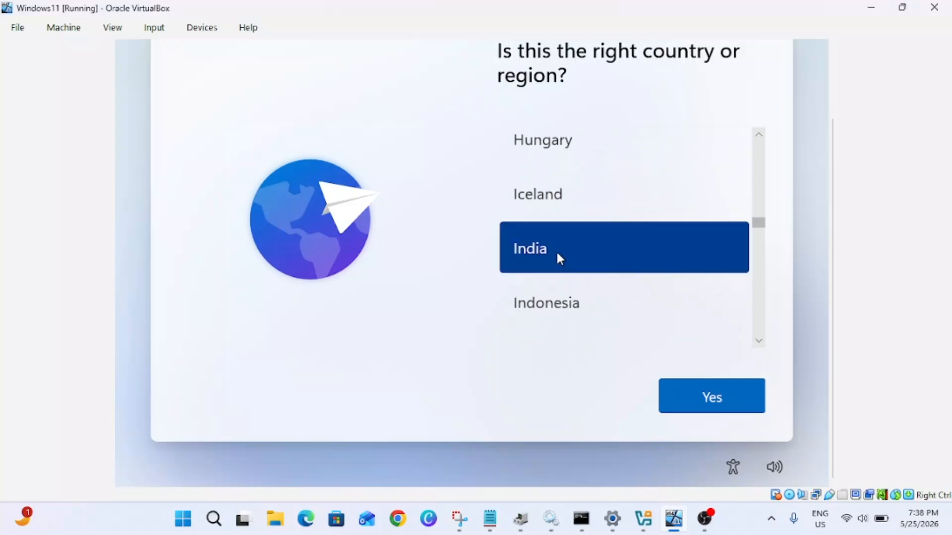
left_click(719, 399)
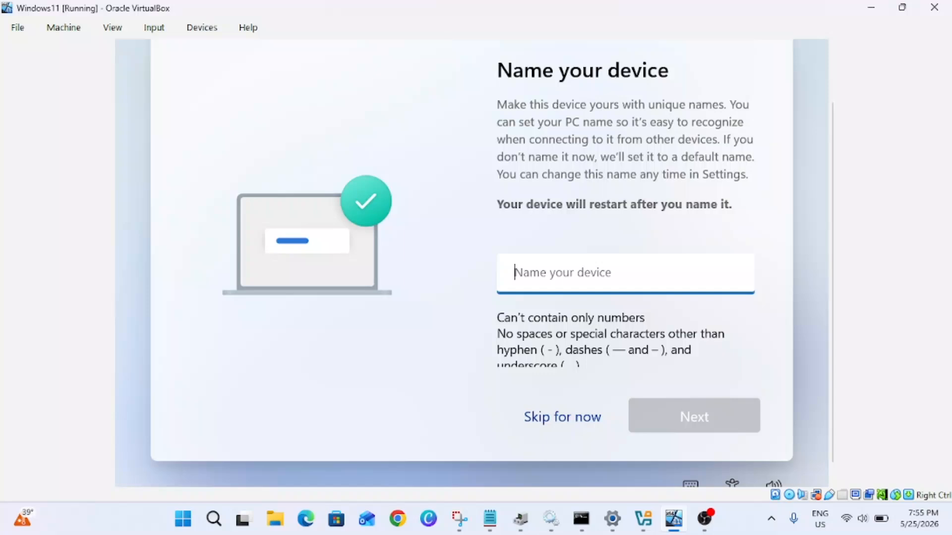
- Skip naming the device, continue through the device setup choice, and proceed through the privacy settings with their defaults
left_click(562, 416)
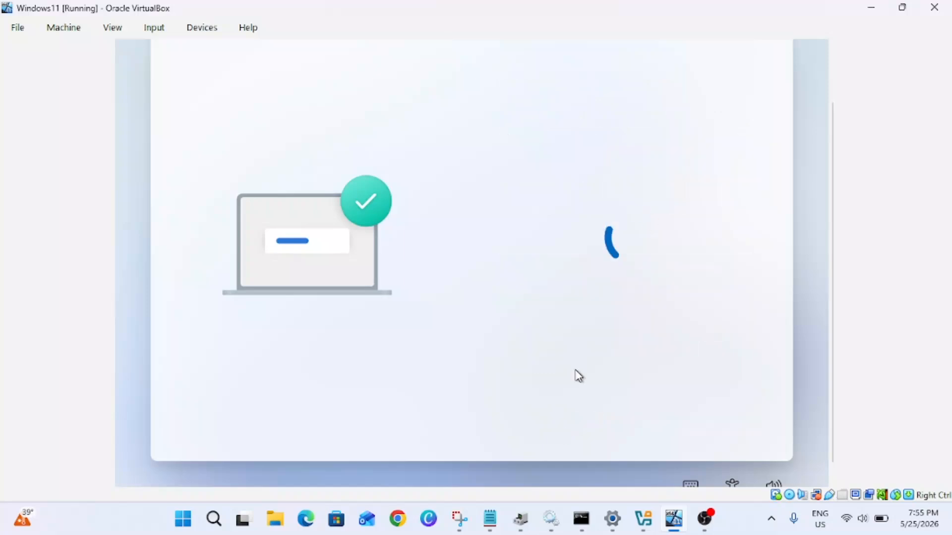
left_click(622, 212)
left_click(708, 417)
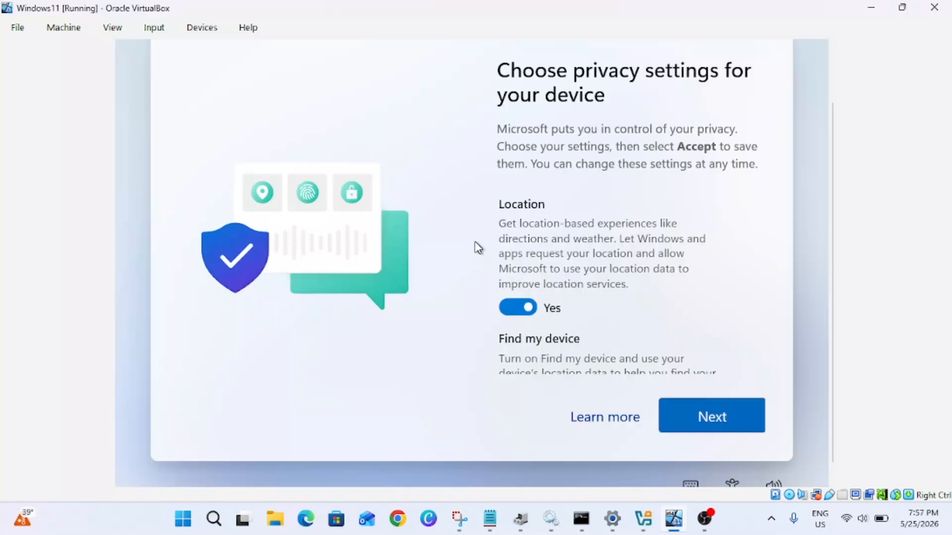
left_click(710, 414)
left_click(710, 414)
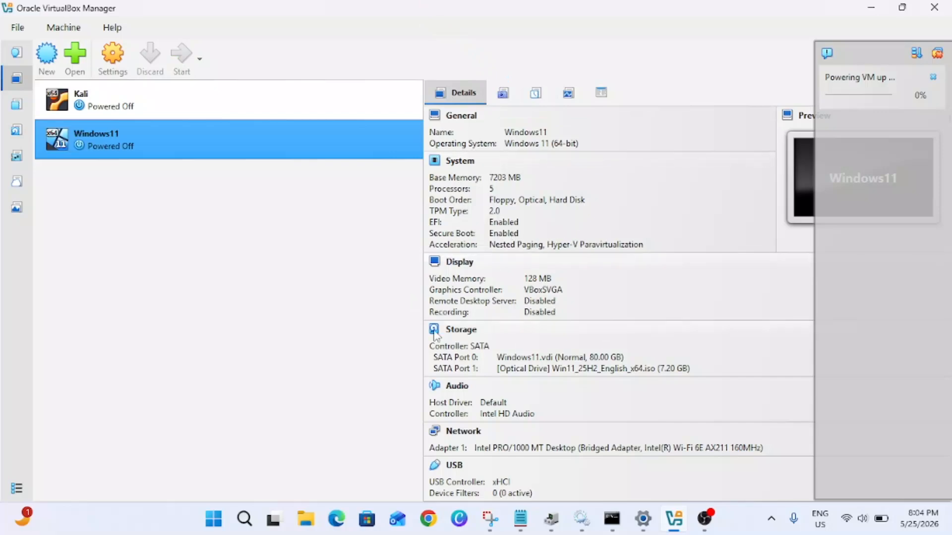
- Check the installed VirtualBox extension packs and the package file offered for installation, without installing anything, and return to the machine list
left_click(17, 106)
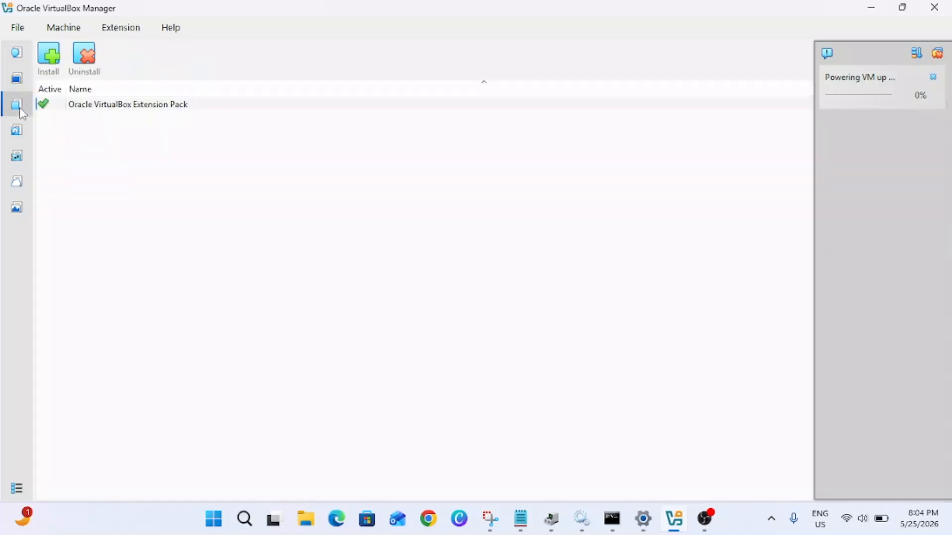
left_click(48, 66)
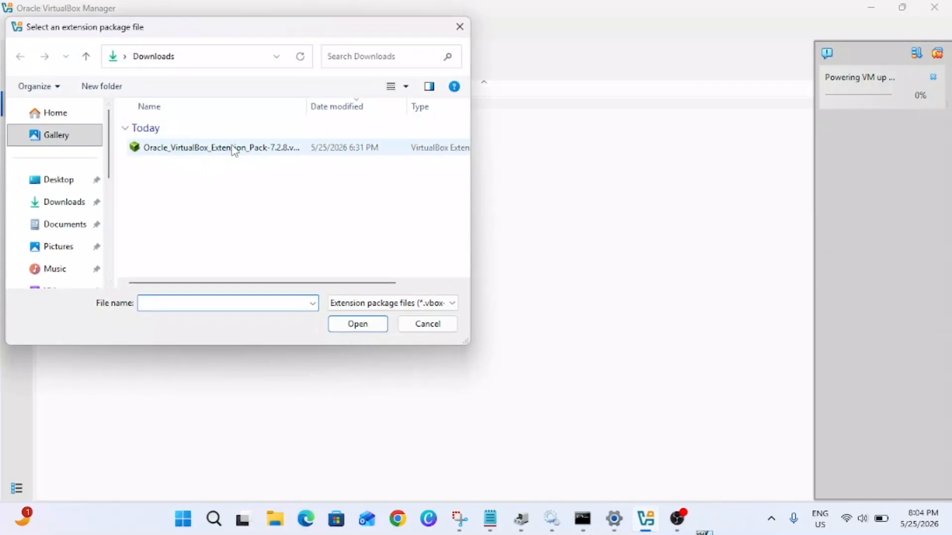
left_click(438, 328)
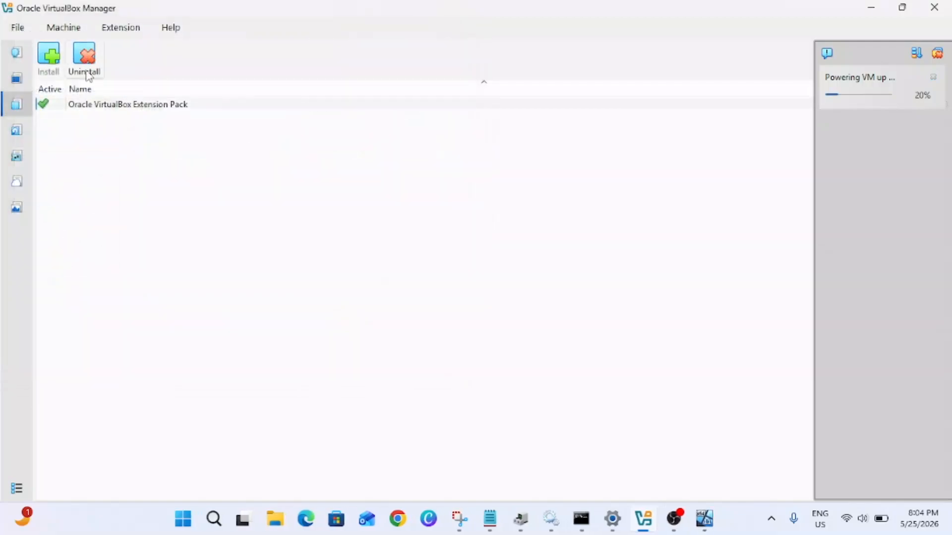
left_click(16, 78)
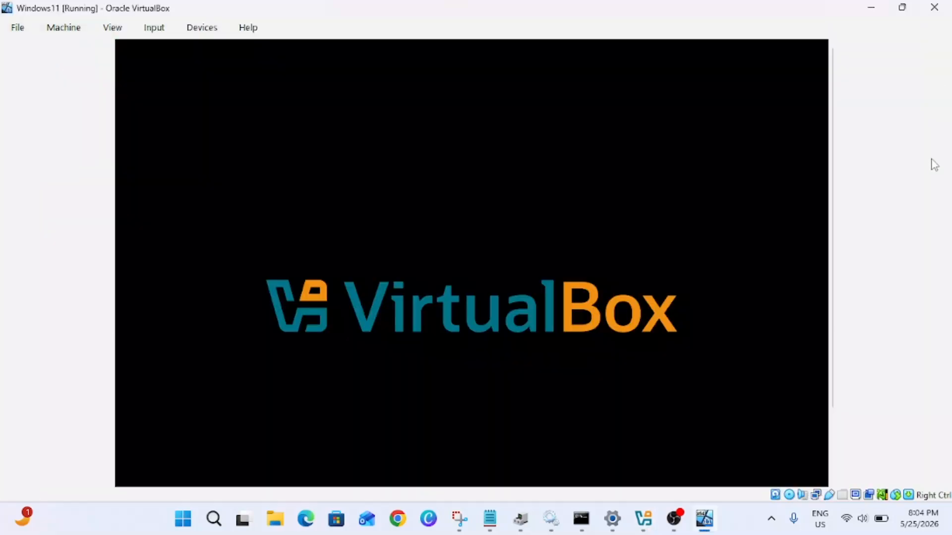
- Switch the running Windows11 virtual machine window to full-screen mode and confirm the switch
left_click(112, 28)
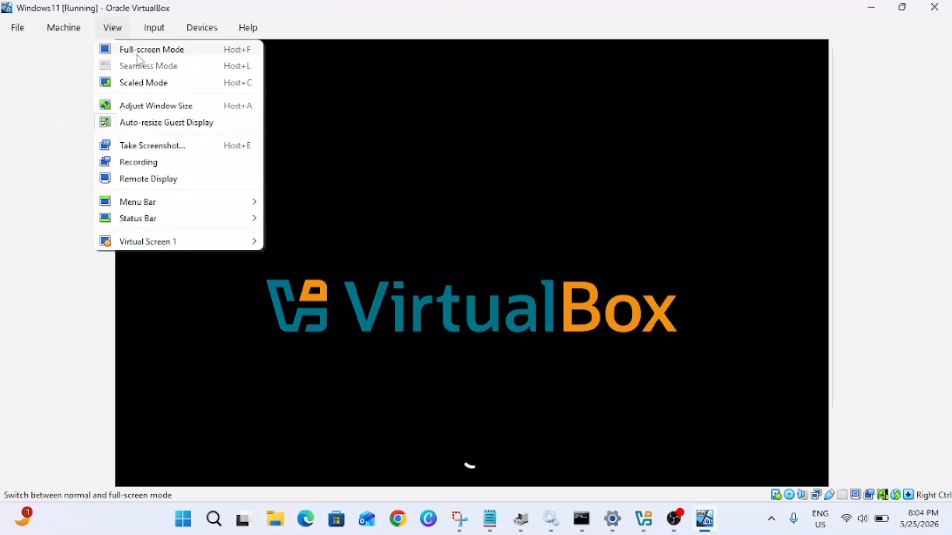
left_click(158, 55)
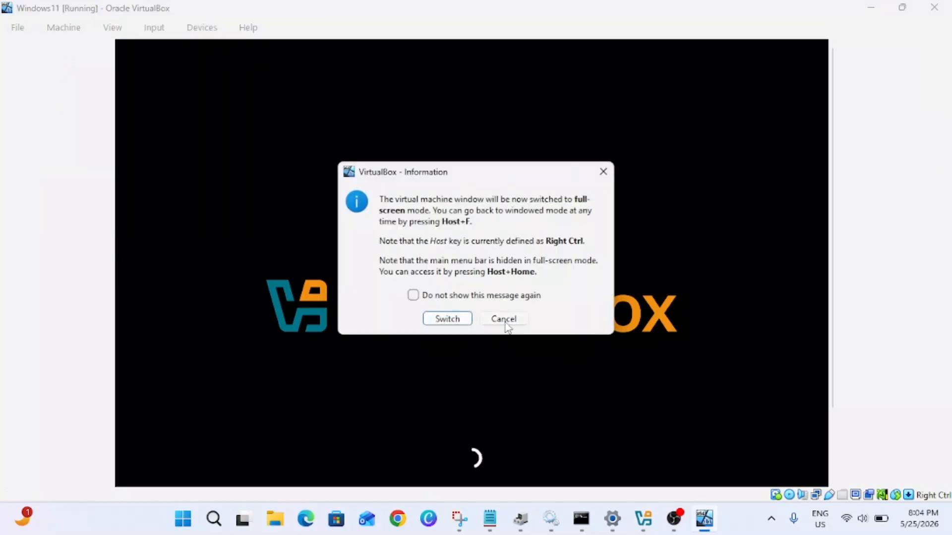
left_click(447, 319)
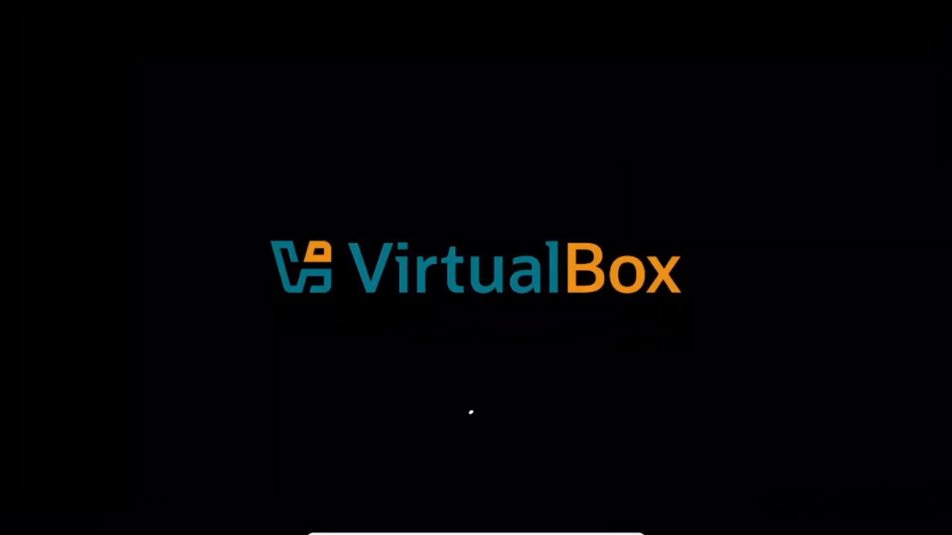